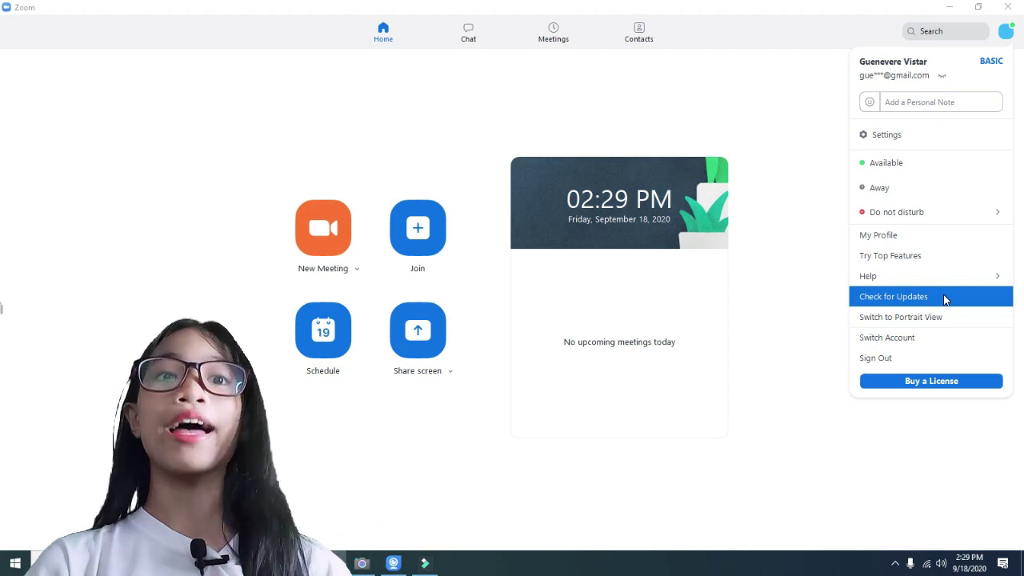
Step: Check for client updates and dismiss the update result
click(949, 297)
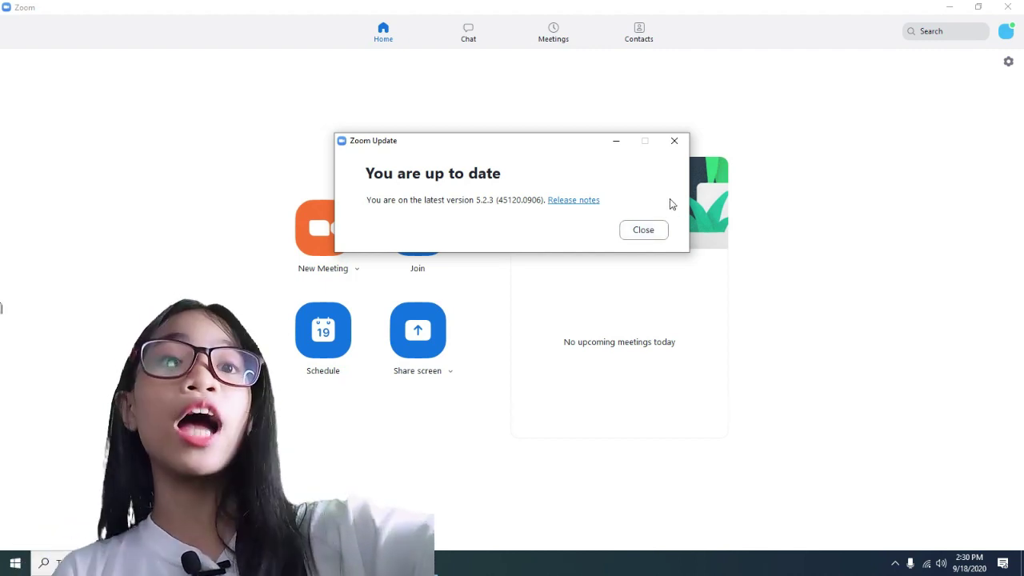
click(655, 232)
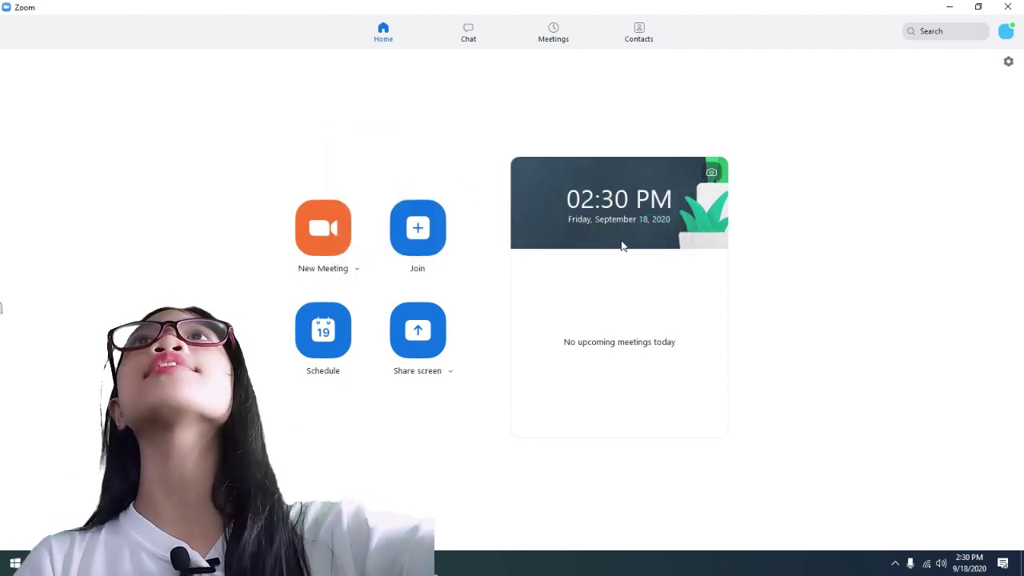
Step: Start a new meeting and open its Background & Filters settings
click(322, 248)
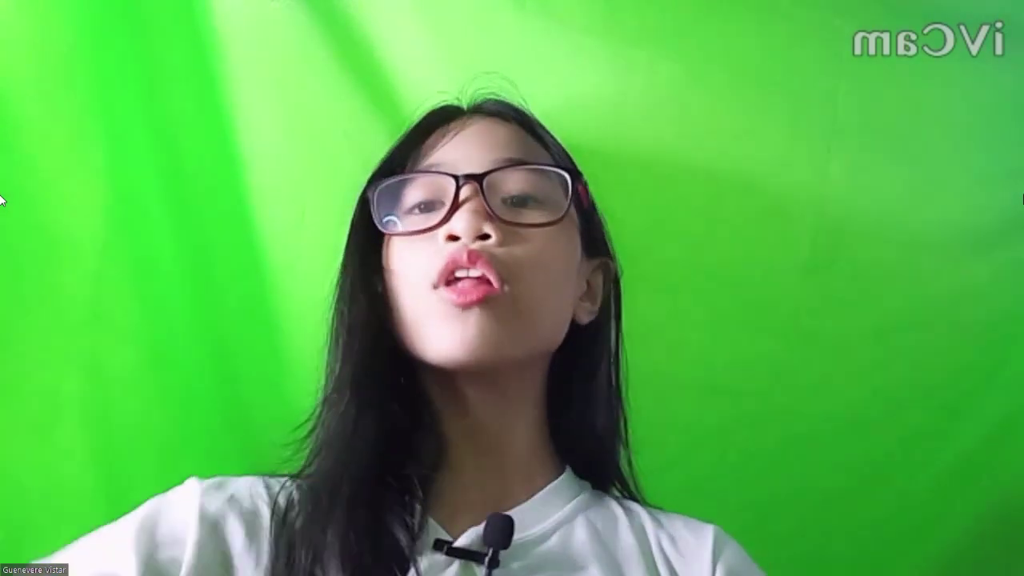
mouse_move(736, 441)
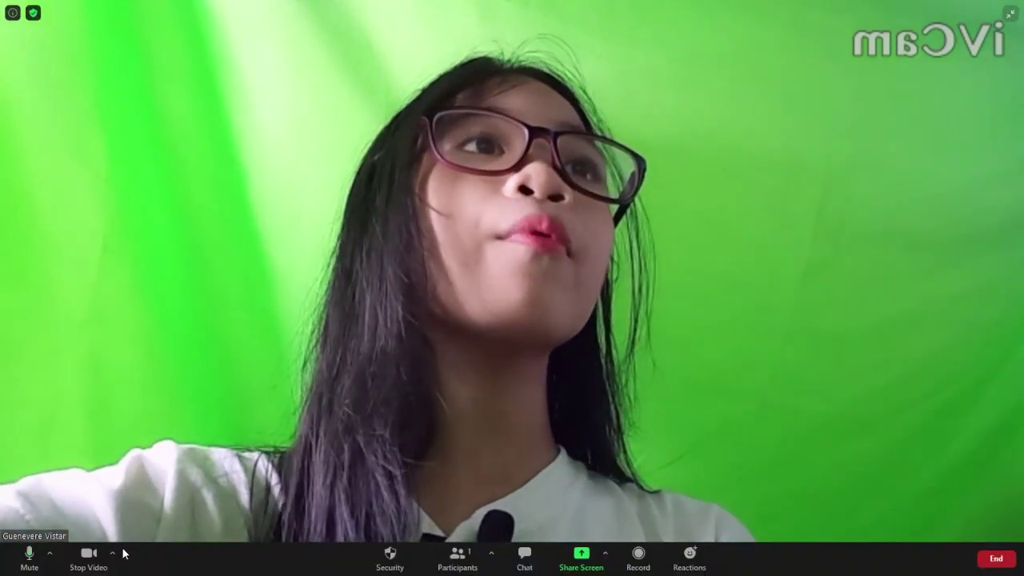
click(112, 552)
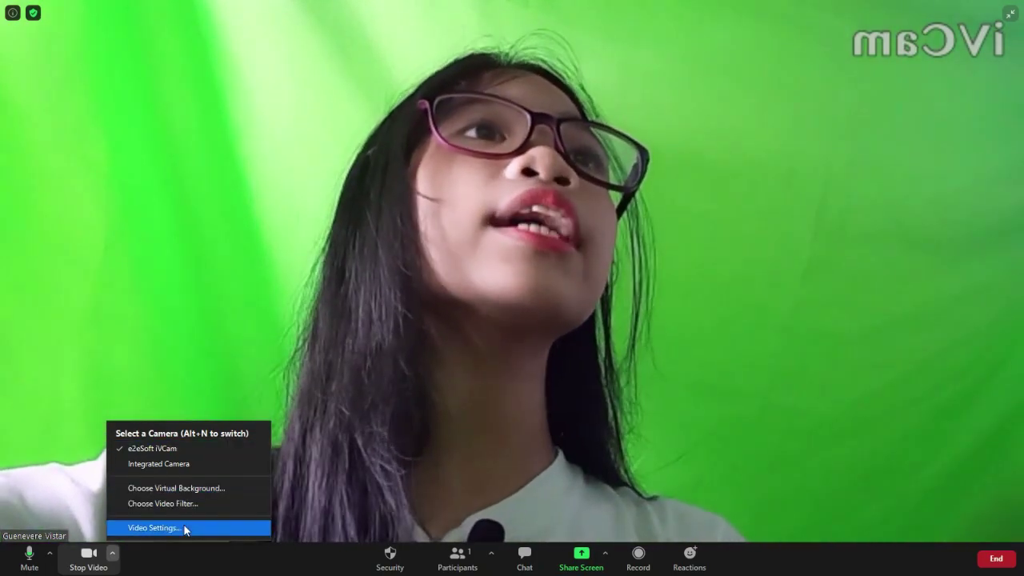
click(185, 526)
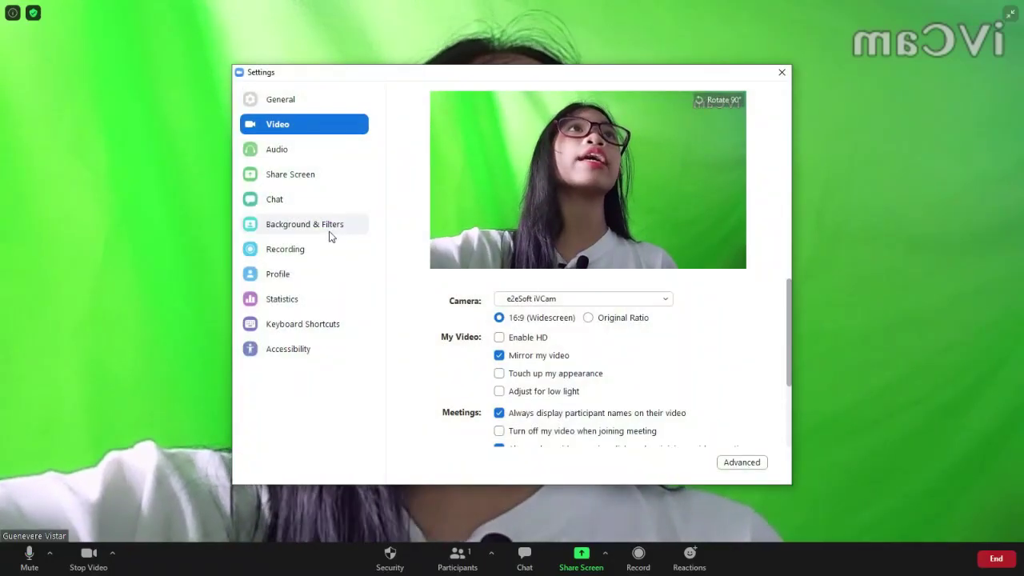
click(305, 227)
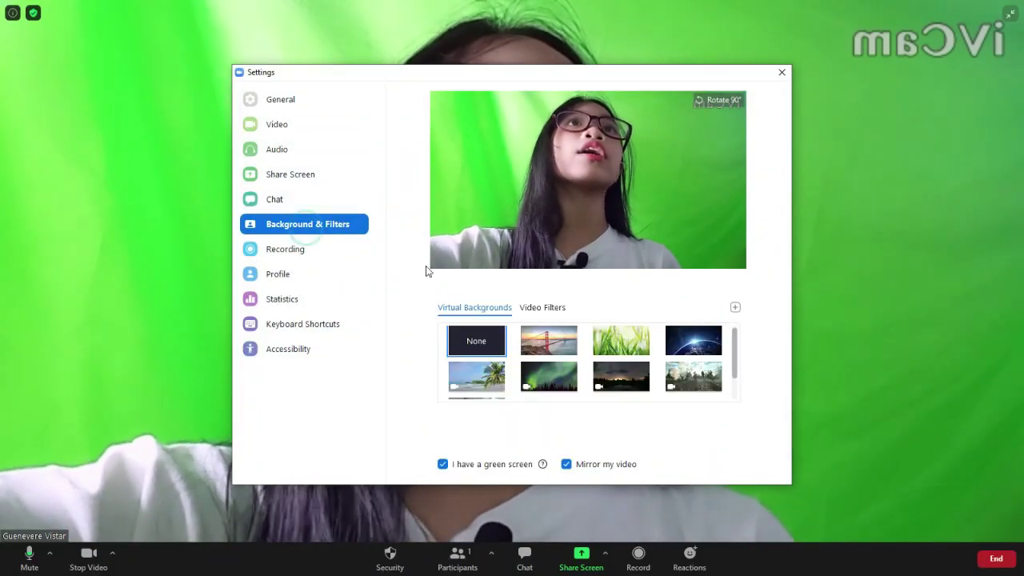
Step: Look through the available virtual backgrounds and video filters, and close the settings
scroll(512, 363, down, 2)
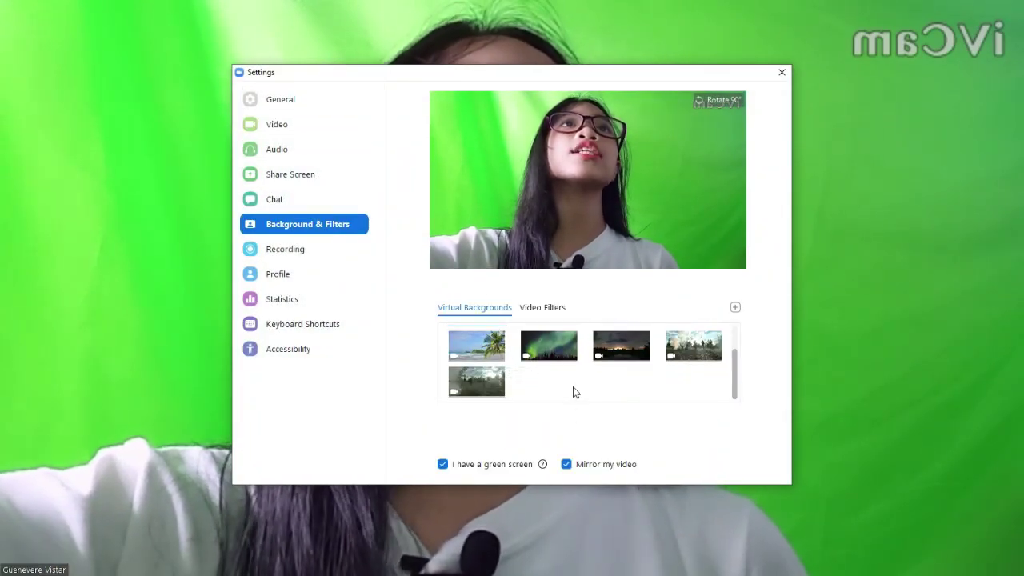
scroll(573, 391, up, 3)
click(543, 307)
click(475, 309)
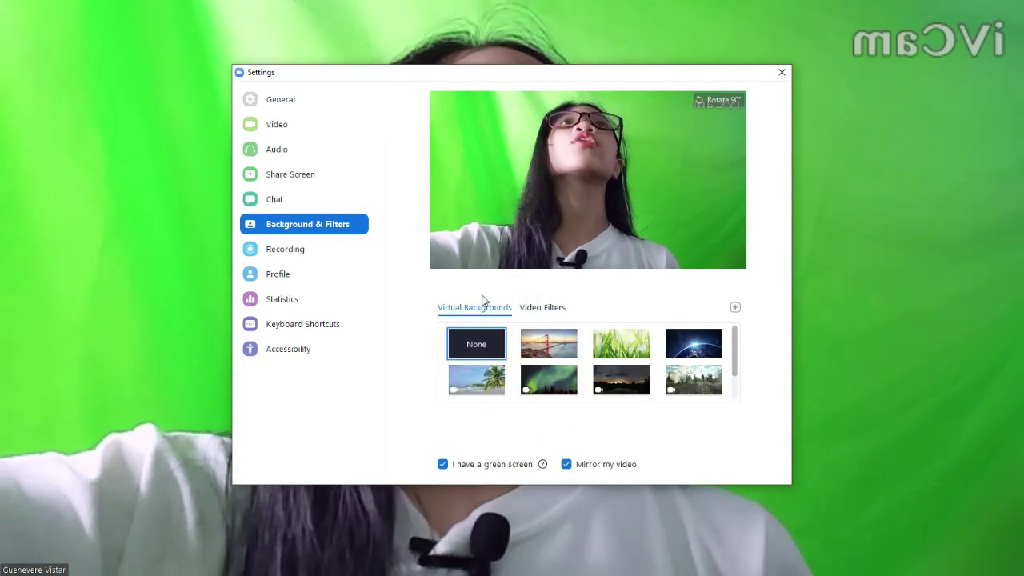
click(781, 72)
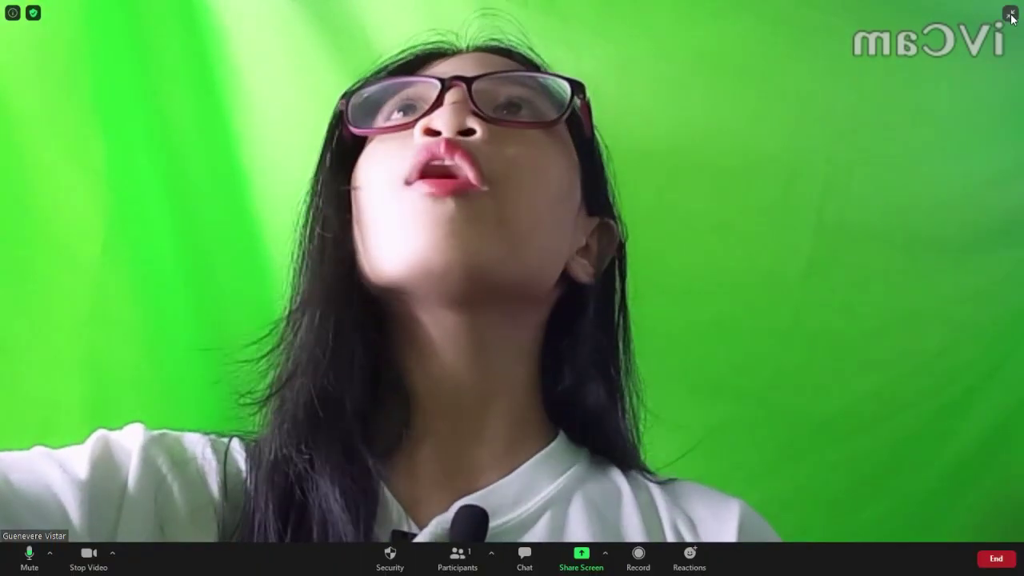
Step: Shrink the meeting to a floating thumbnail and open the additional web settings from the client's general settings
double_click(956, 20)
click(956, 7)
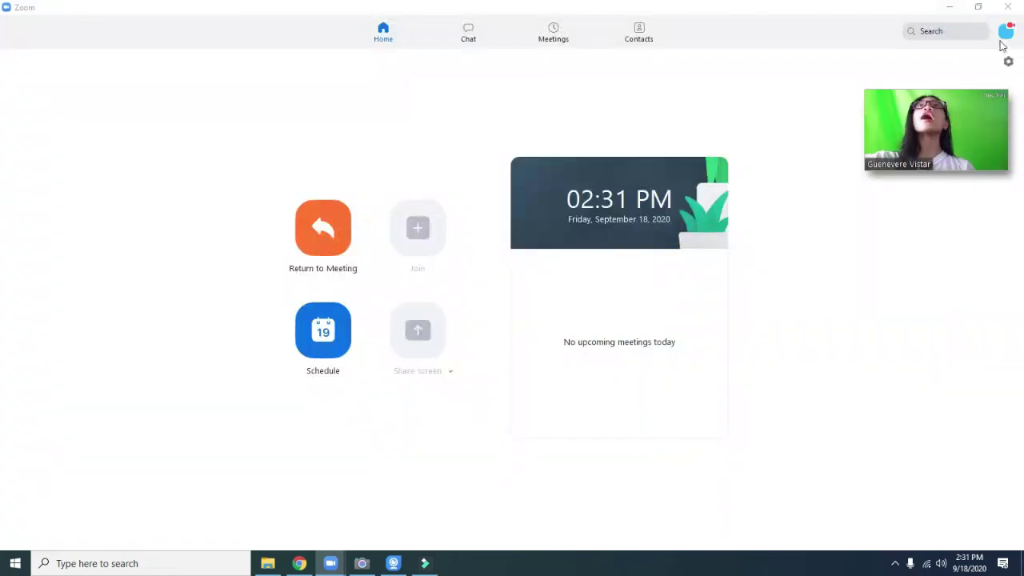
click(1008, 61)
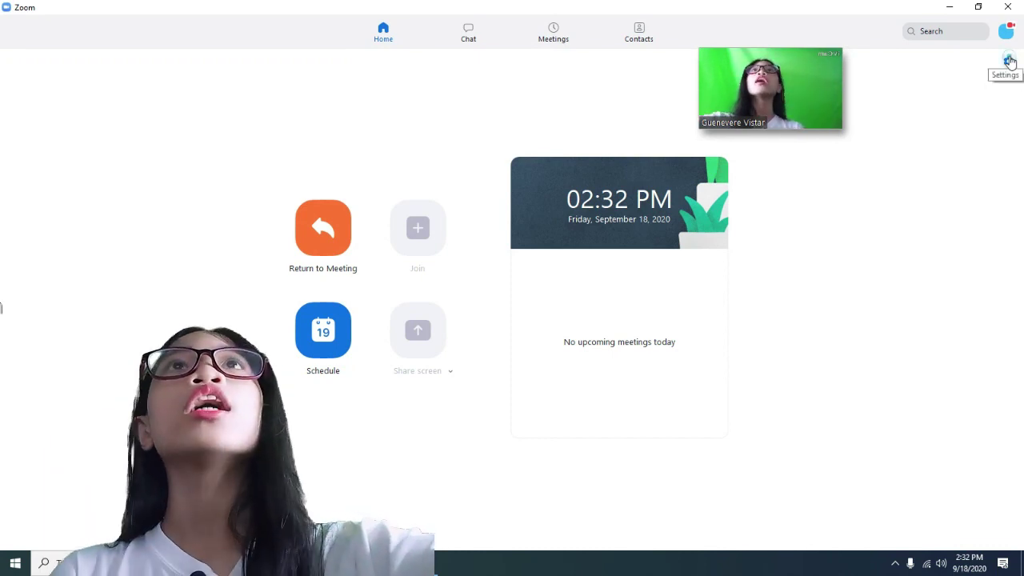
click(1009, 60)
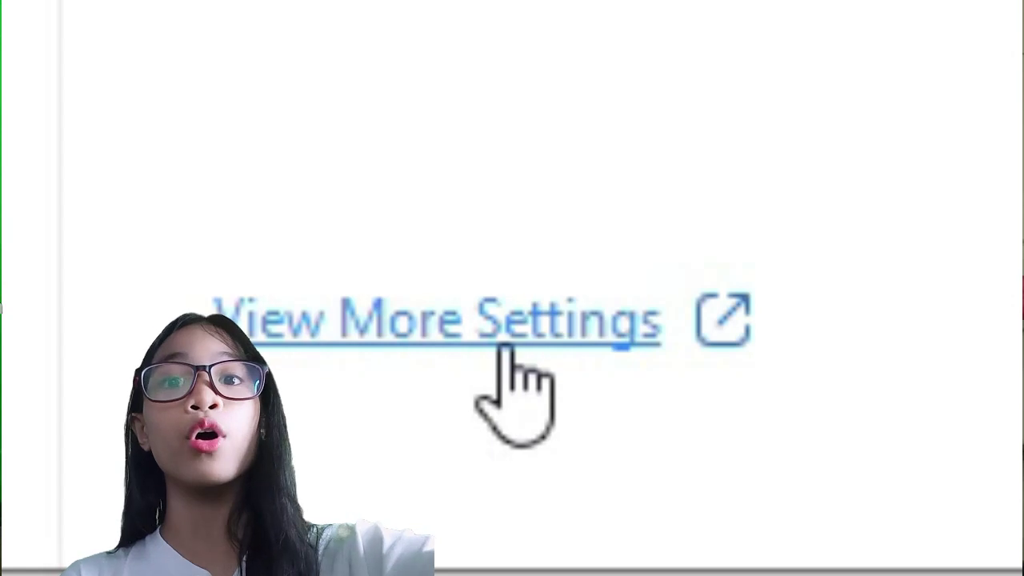
click(505, 346)
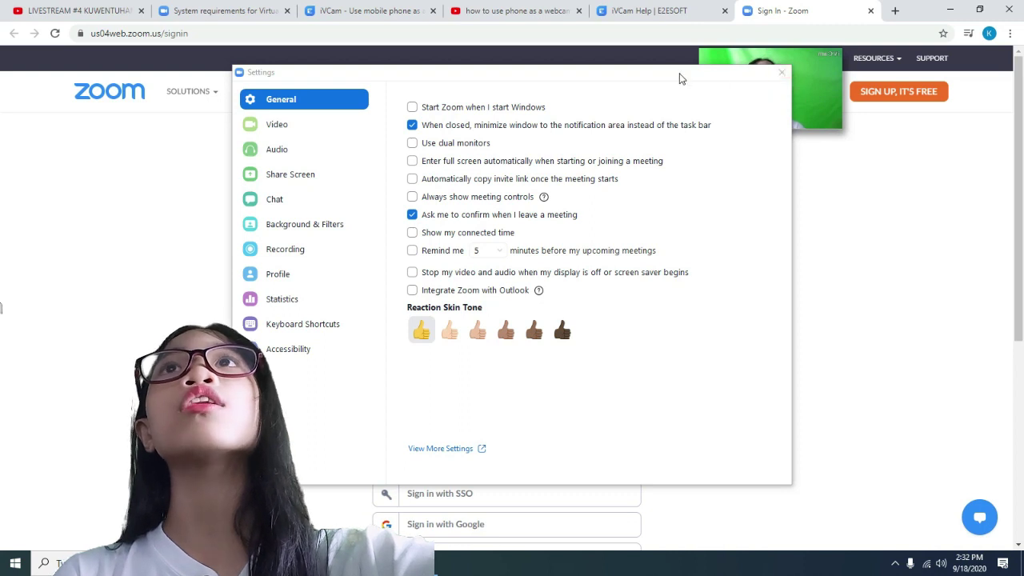
Step: Close the client settings and sign in to the Zoom web portal with Google
click(781, 74)
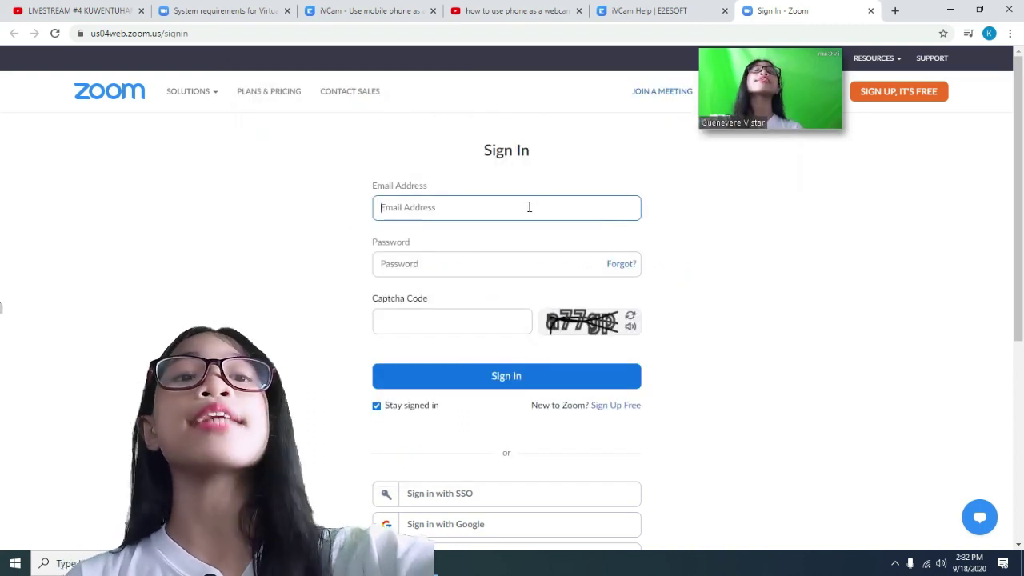
scroll(480, 304, down, 2)
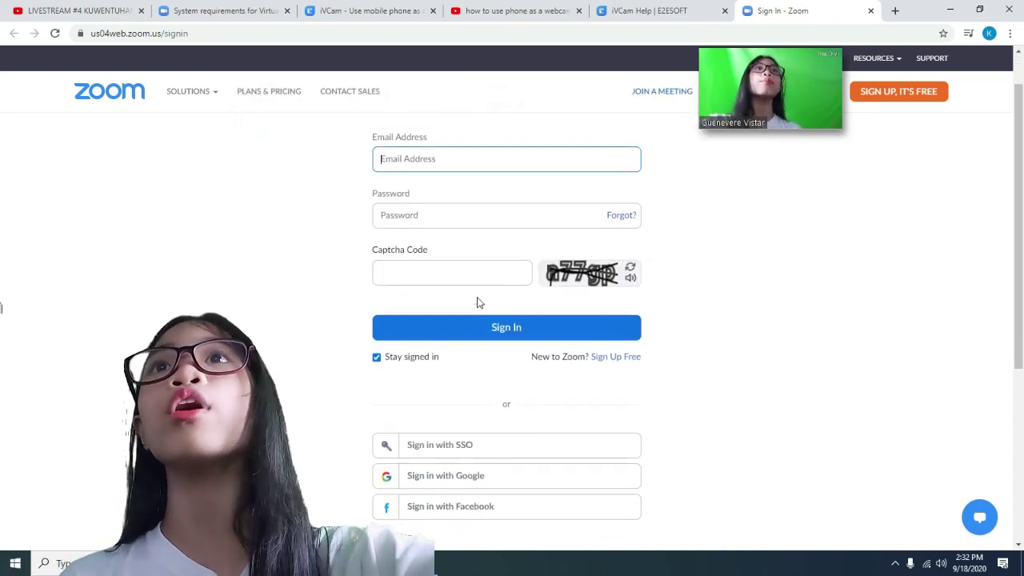
click(480, 464)
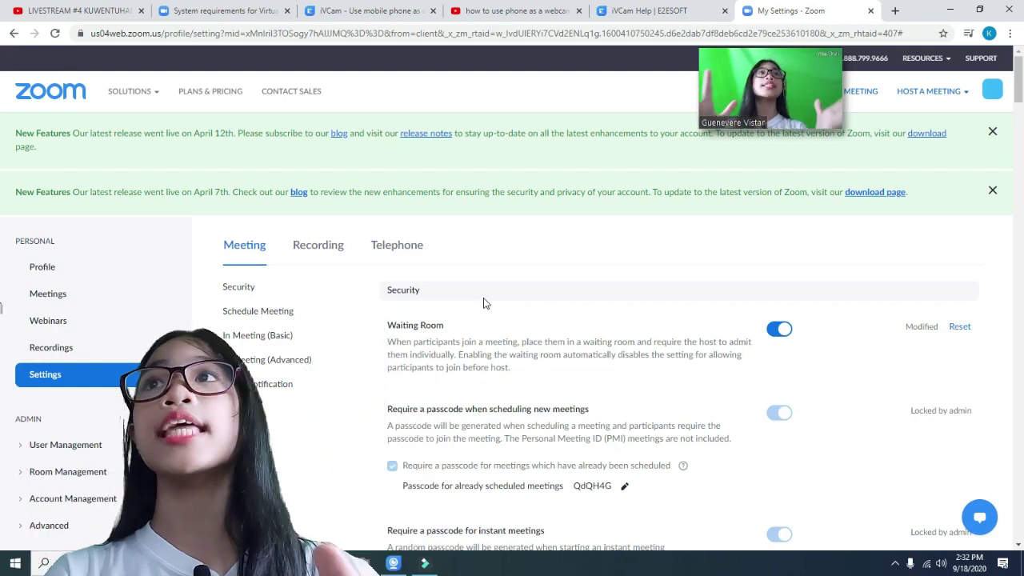
Step: Find the Virtual background option in the In Meeting (Advanced) section of the web settings and read its description
scroll(479, 283, down, 2)
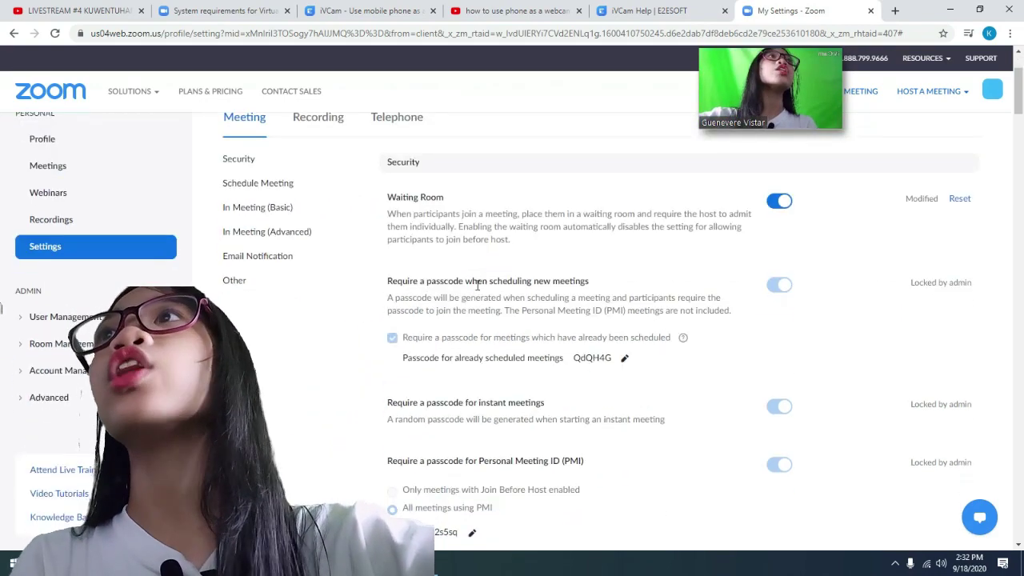
scroll(478, 288, down, 1)
scroll(478, 292, down, 2)
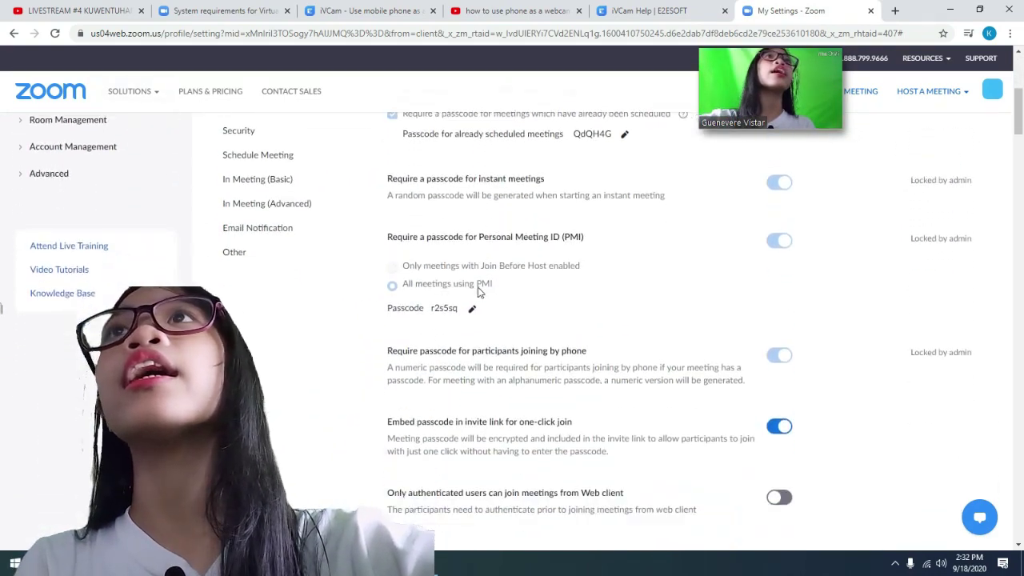
scroll(478, 292, up, 5)
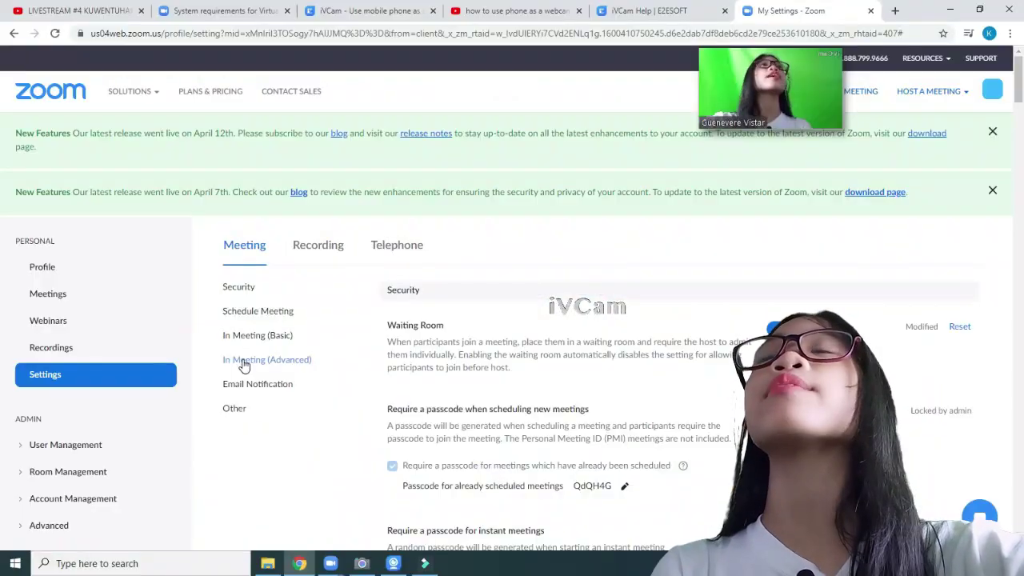
click(283, 266)
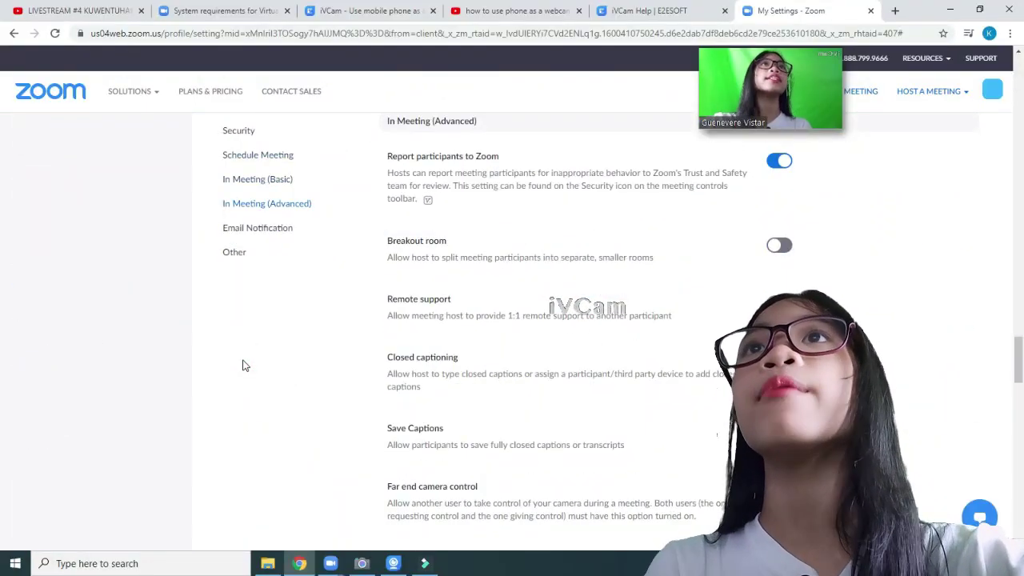
scroll(396, 385, down, 3)
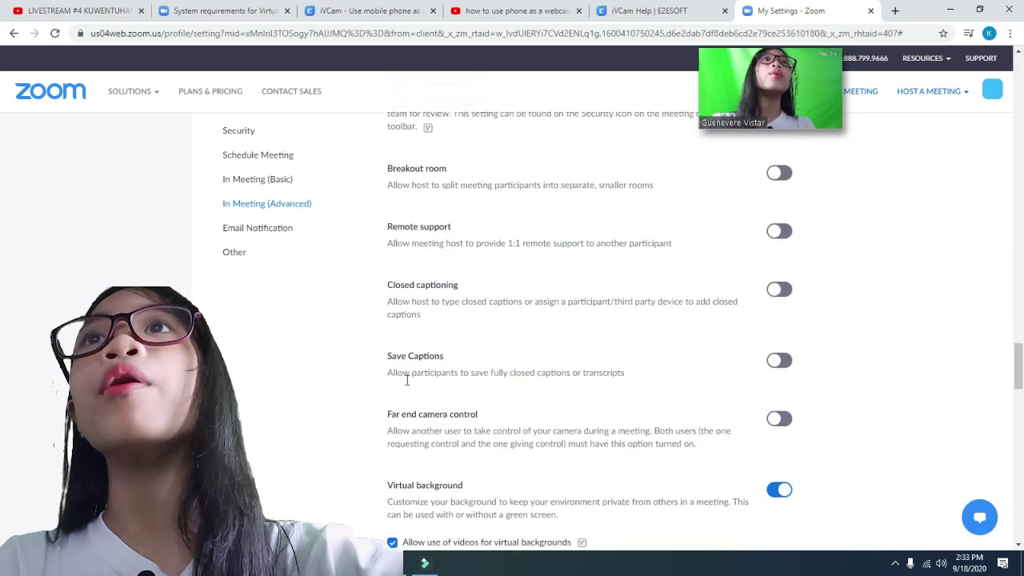
drag(388, 366, 487, 361)
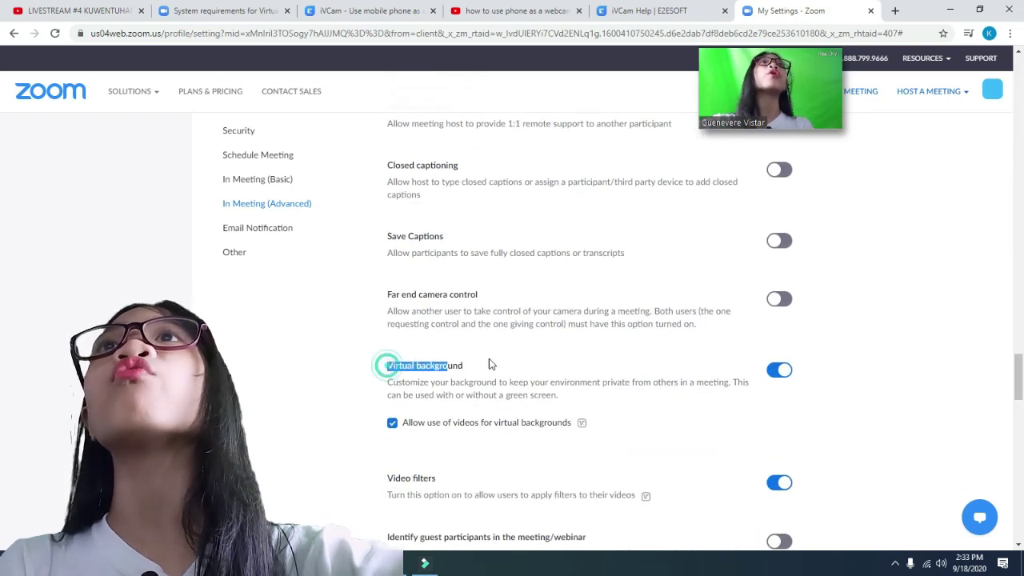
click(492, 355)
drag(388, 381, 452, 383)
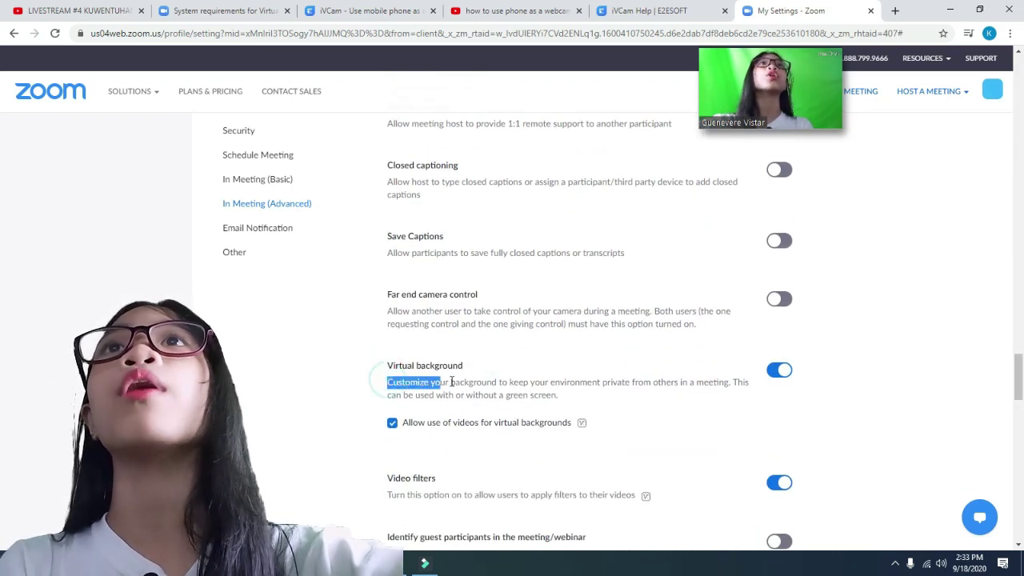
drag(626, 384, 696, 395)
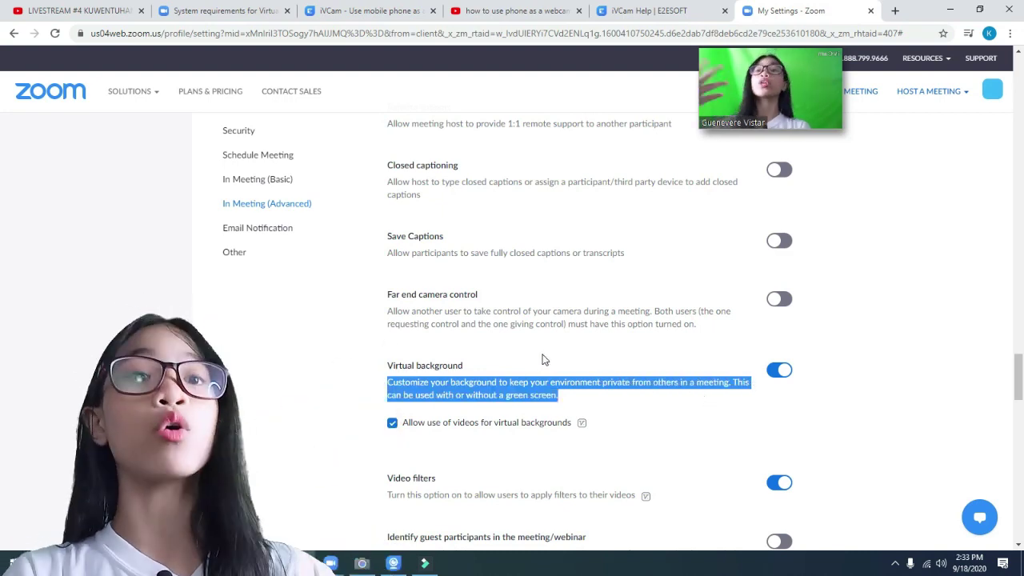
Step: Turn the Virtual background option off and back on
click(783, 372)
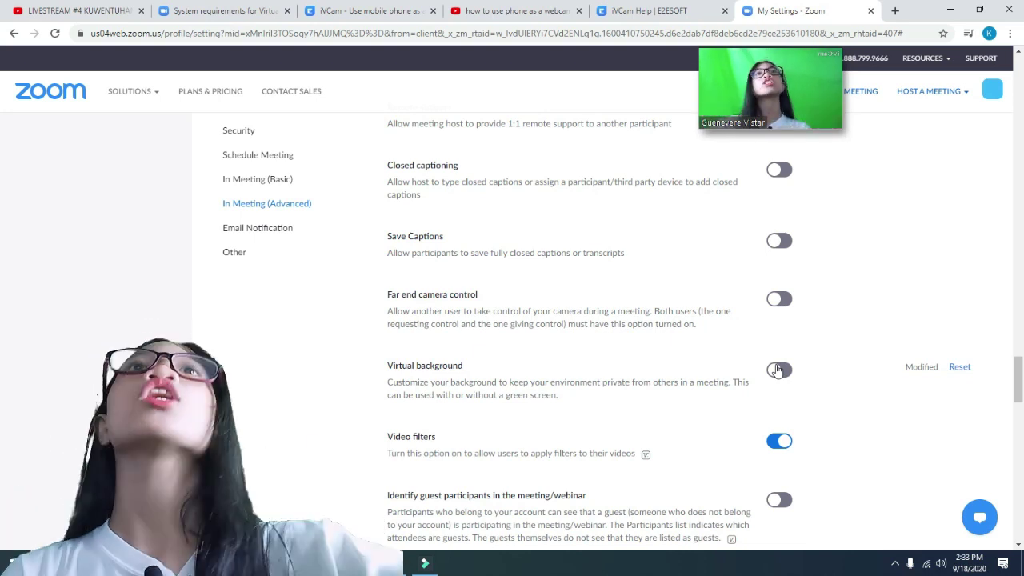
click(777, 369)
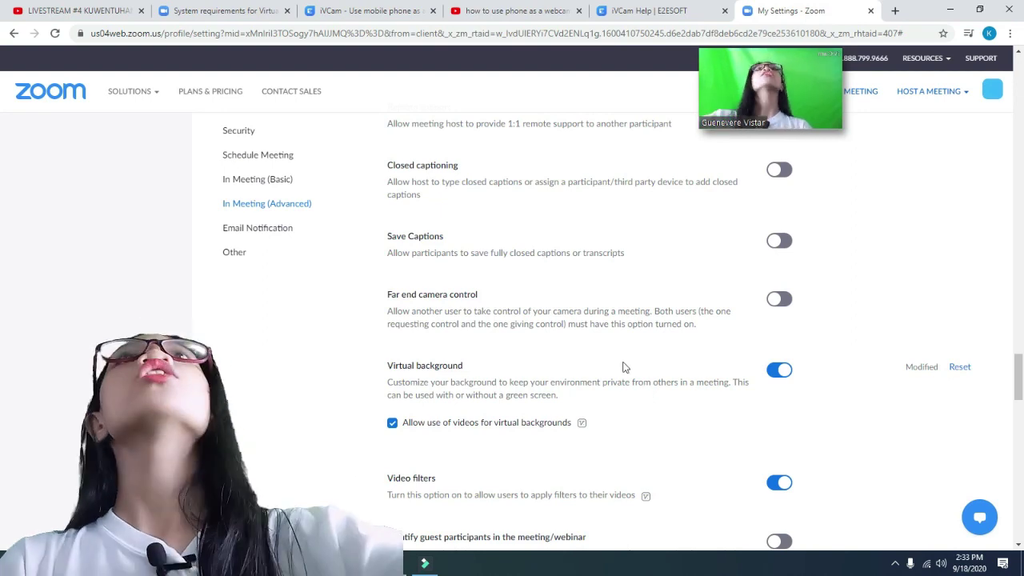
scroll(690, 324, down, 1)
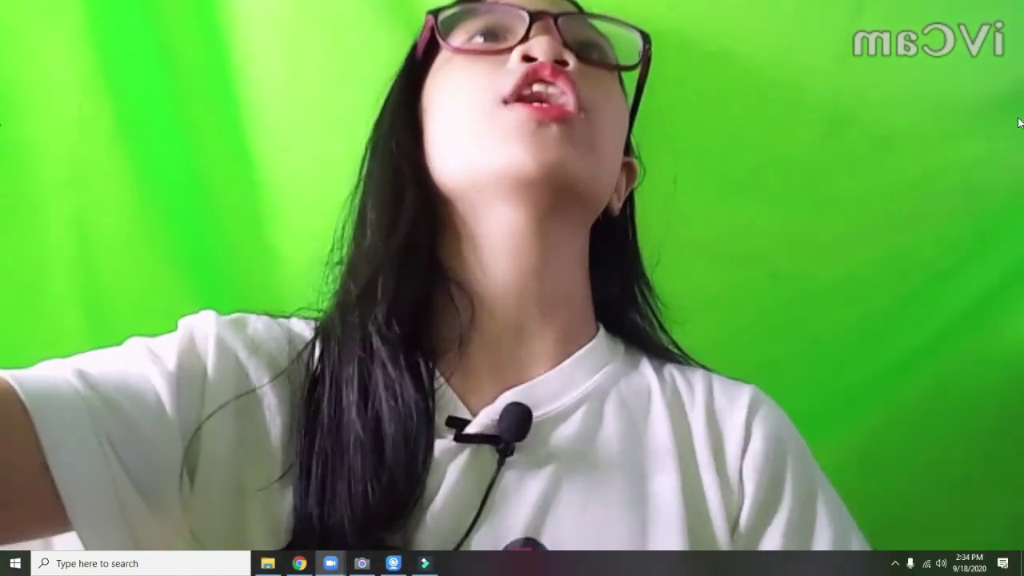
Step: Reopen the virtual background settings from the meeting and try to turn off the "I have a green screen" option
click(109, 550)
click(190, 487)
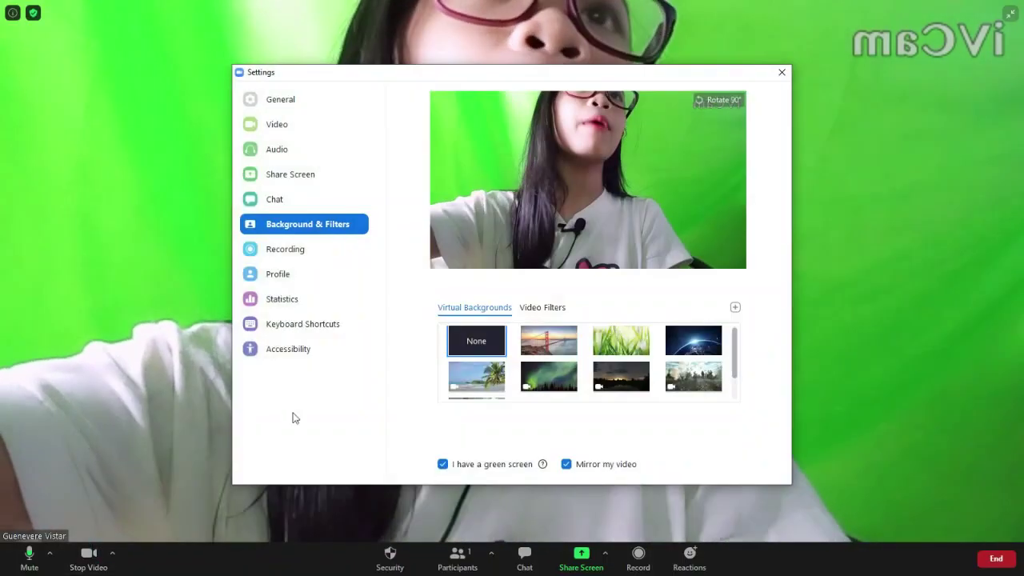
scroll(541, 380, down, 2)
scroll(560, 383, up, 2)
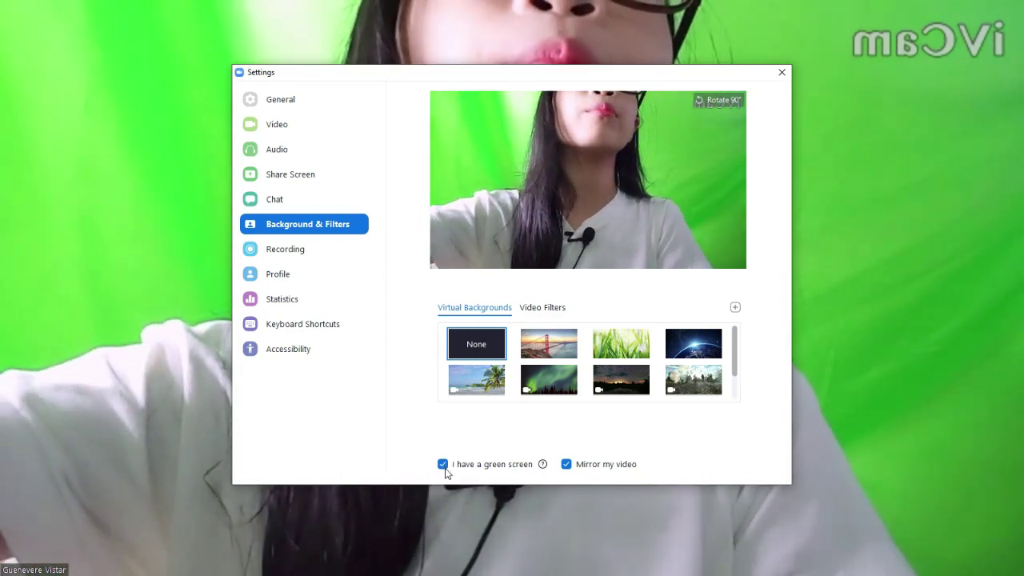
click(443, 464)
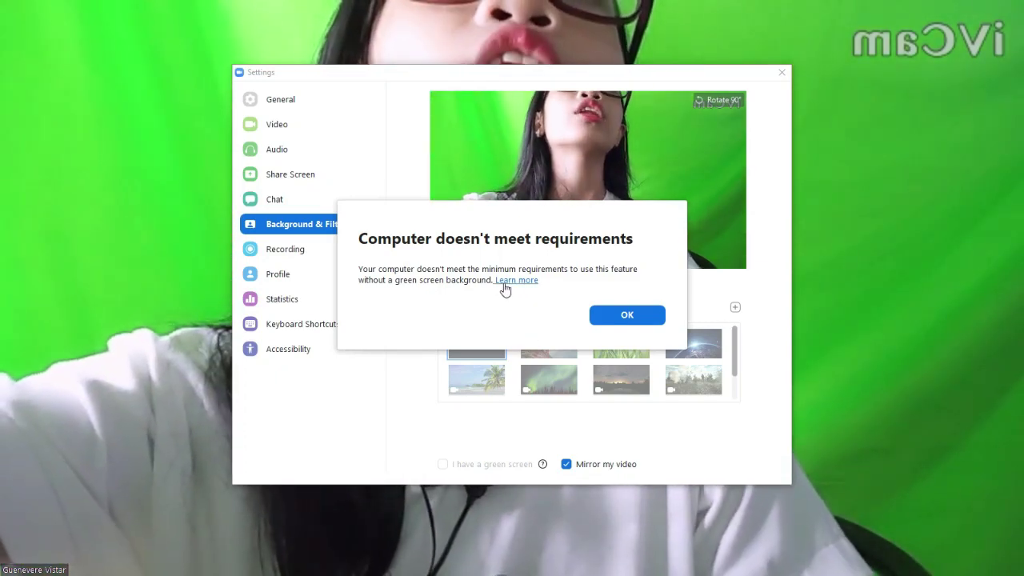
Step: Open the linked help article on virtual background requirements and read its overview with the meeting shrunk to a thumbnail
click(504, 283)
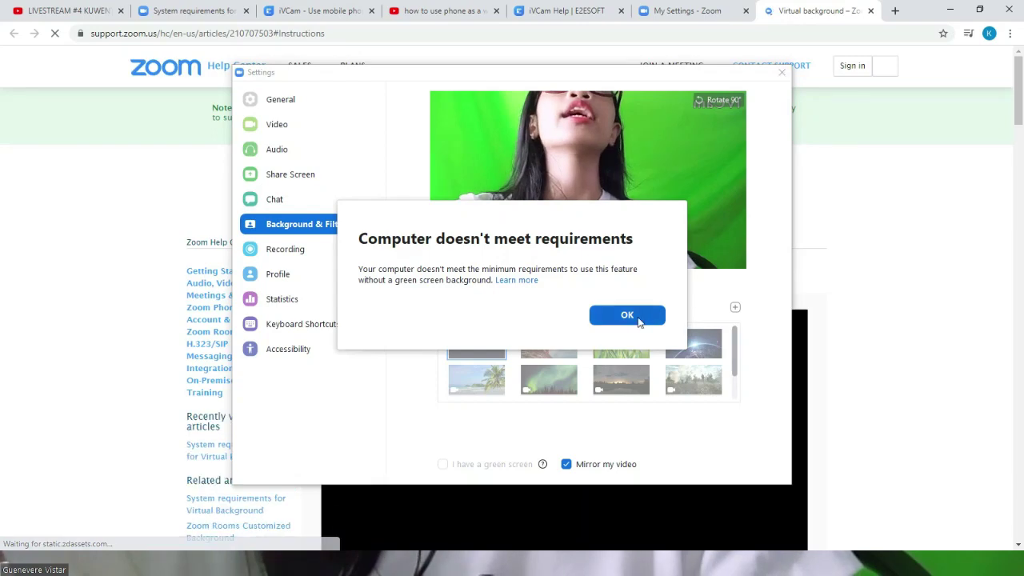
click(639, 321)
click(779, 73)
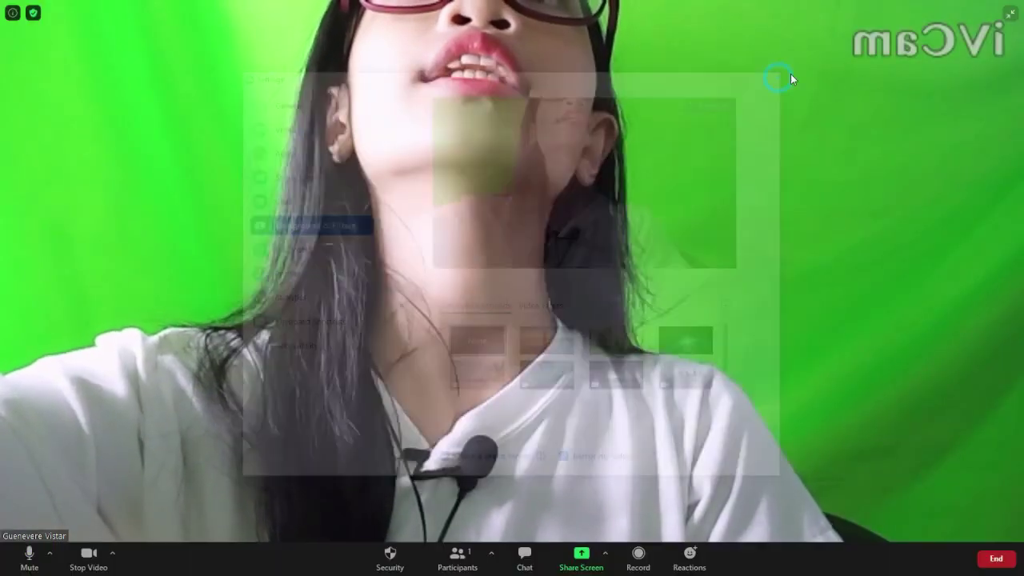
double_click(790, 78)
click(950, 8)
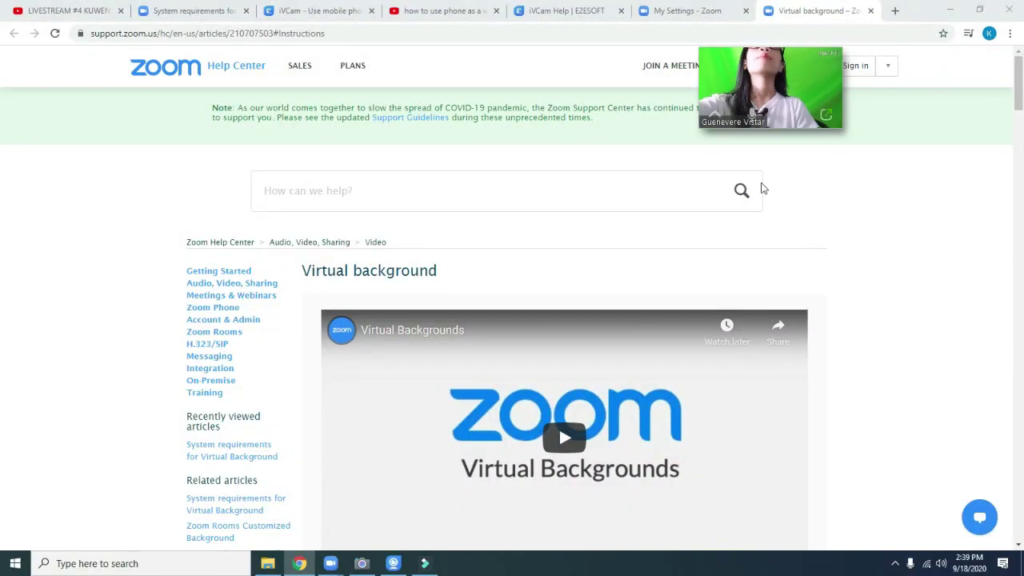
scroll(538, 289, down, 4)
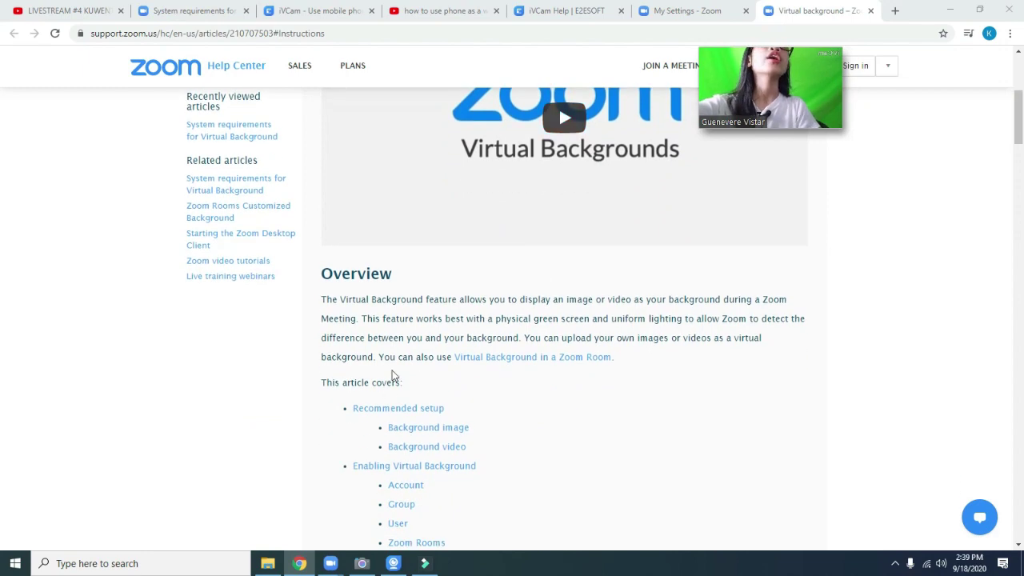
Step: Find the Prerequisites section of the virtual background article and open the linked system requirements for Virtual Background
scroll(431, 387, down, 2)
scroll(432, 388, up, 2)
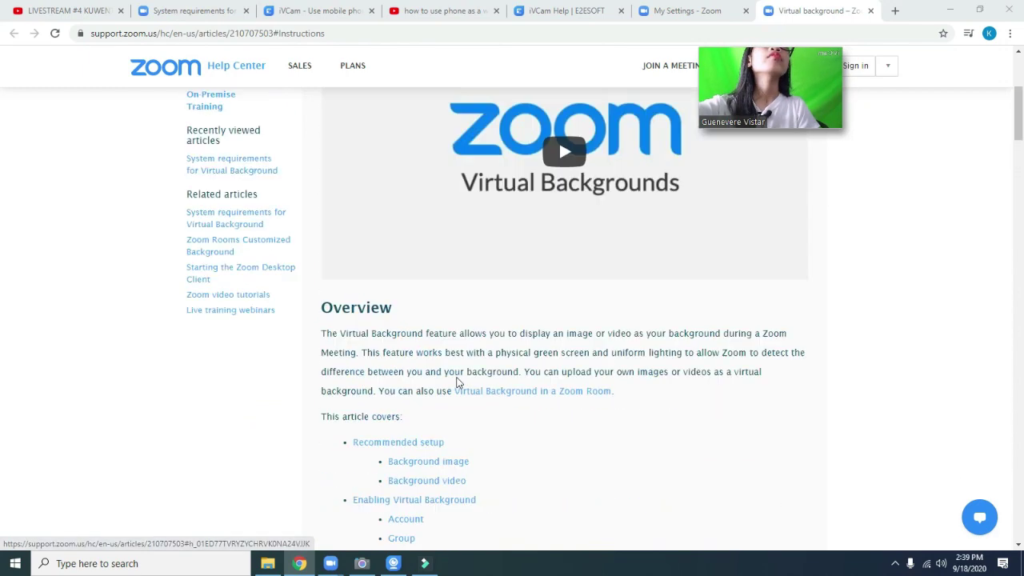
scroll(456, 384, down, 3)
scroll(668, 424, down, 1)
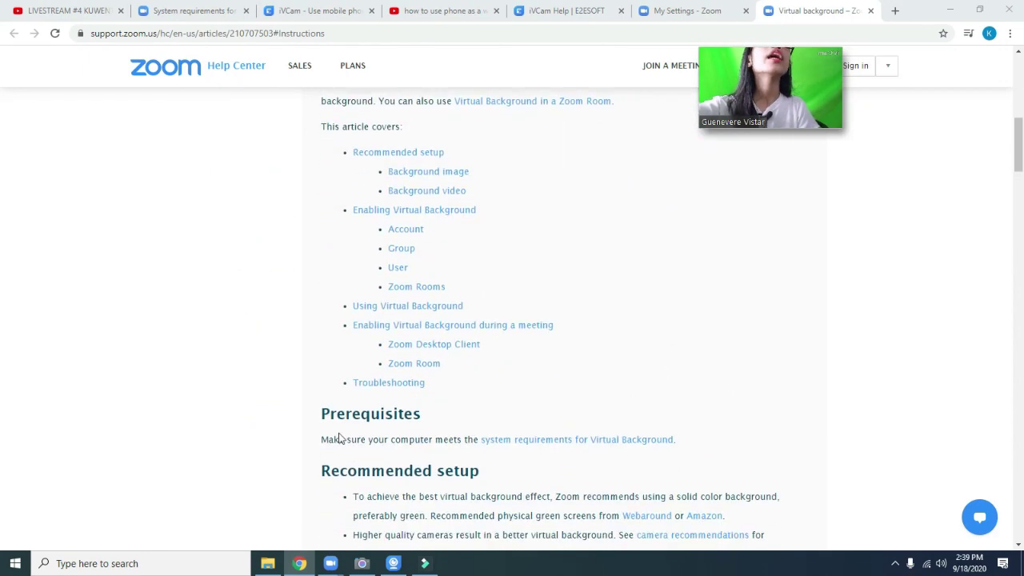
drag(366, 440, 406, 441)
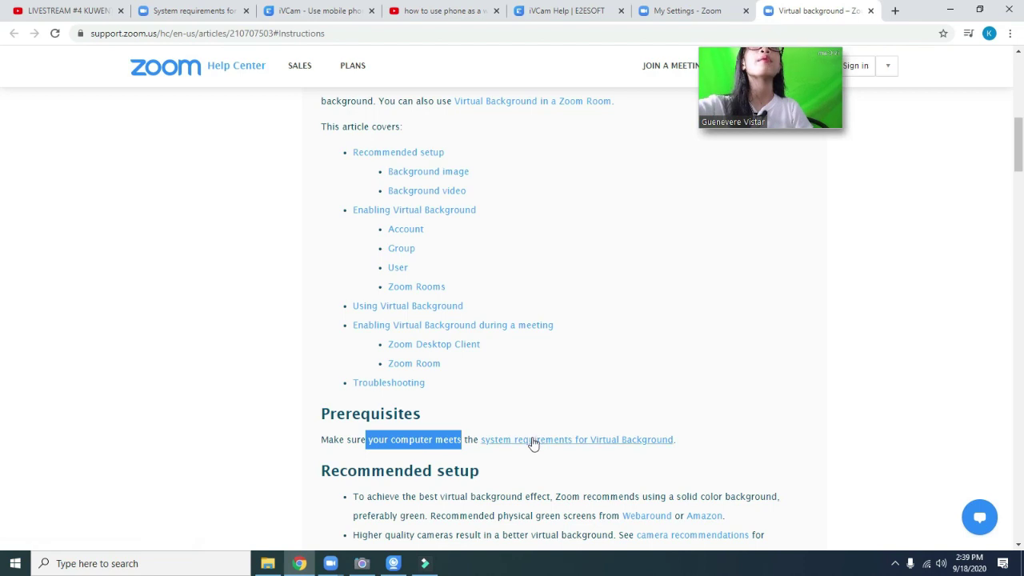
click(528, 445)
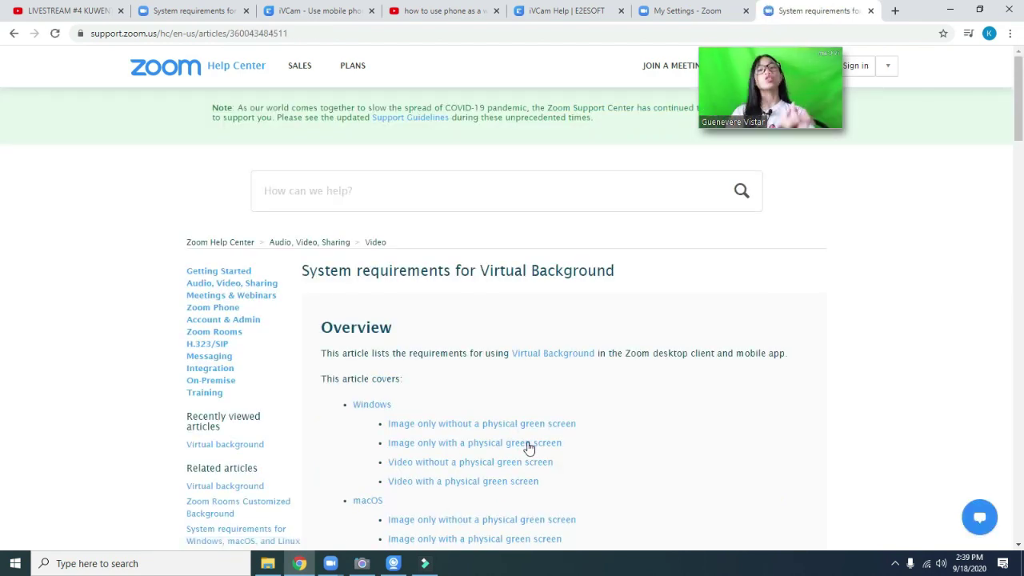
Step: Read the Windows requirements for image-only backgrounds without a physical green screen, highlighting the heading and the required Zoom client version
scroll(532, 326, down, 1)
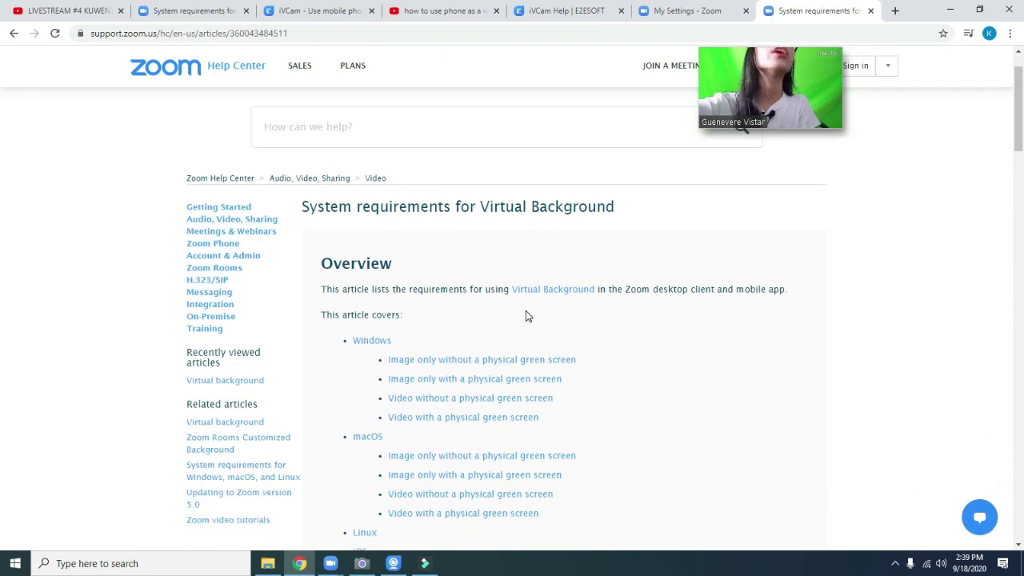
scroll(527, 312, down, 6)
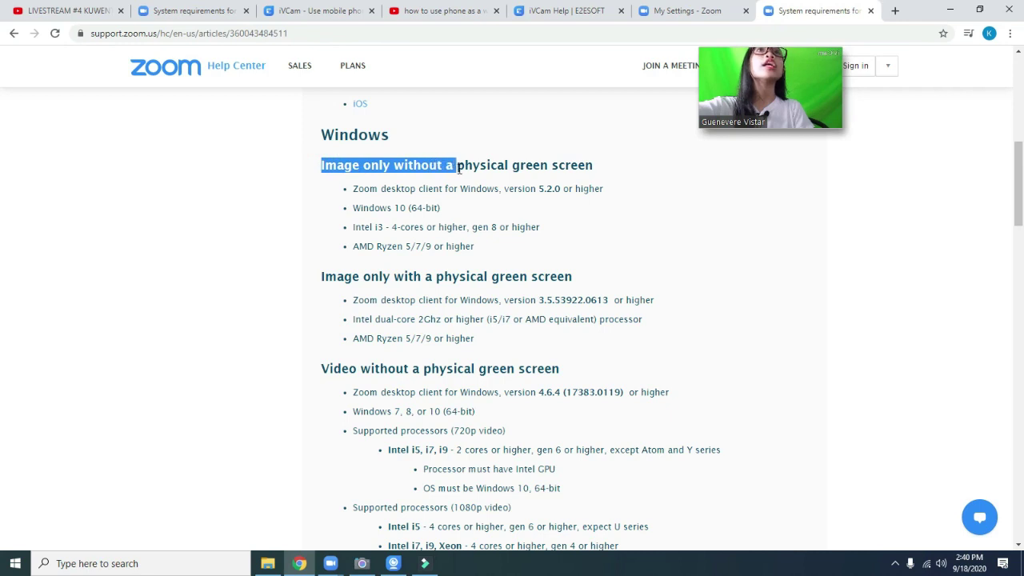
drag(593, 168, 629, 179)
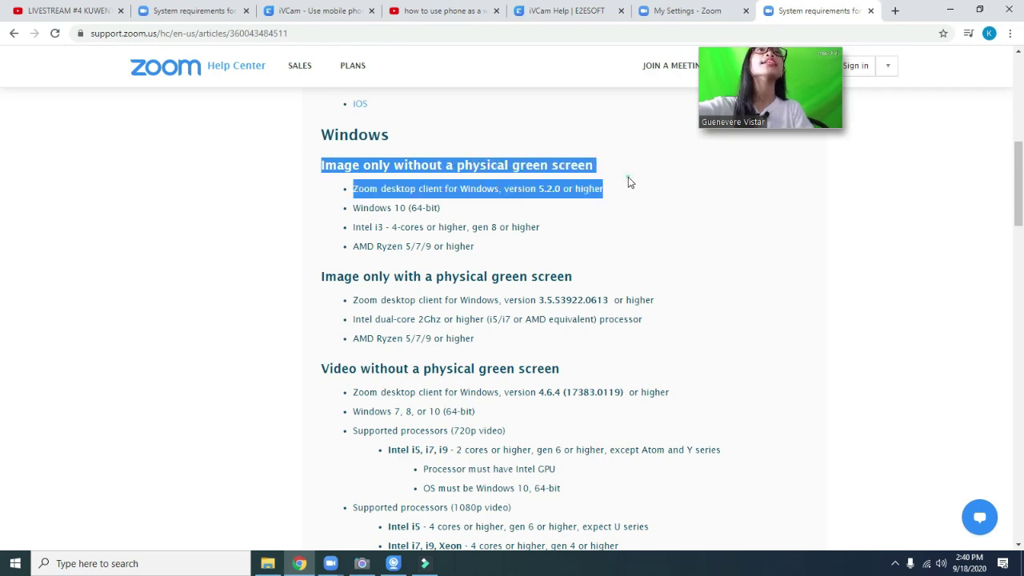
click(629, 179)
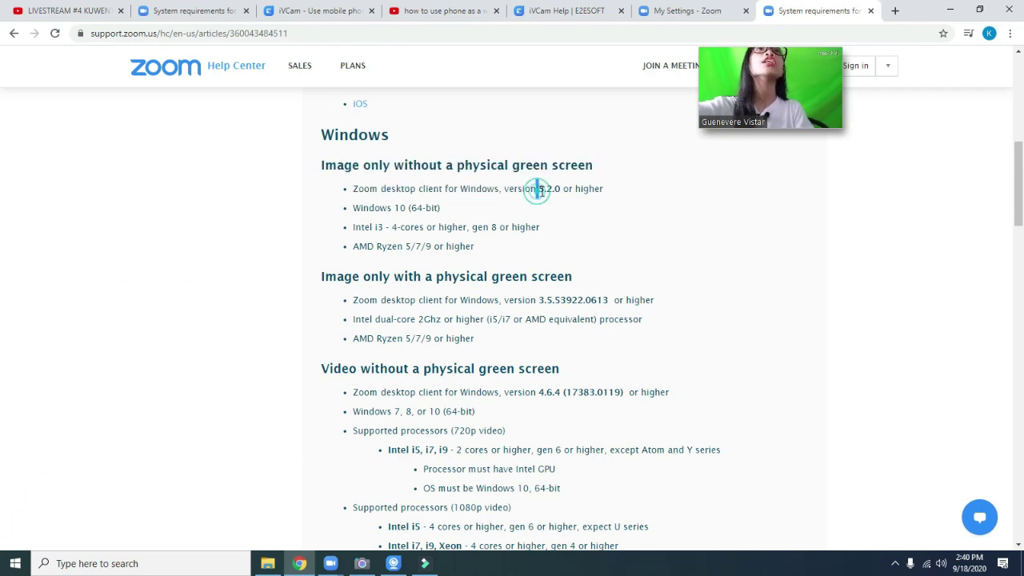
drag(538, 189, 627, 181)
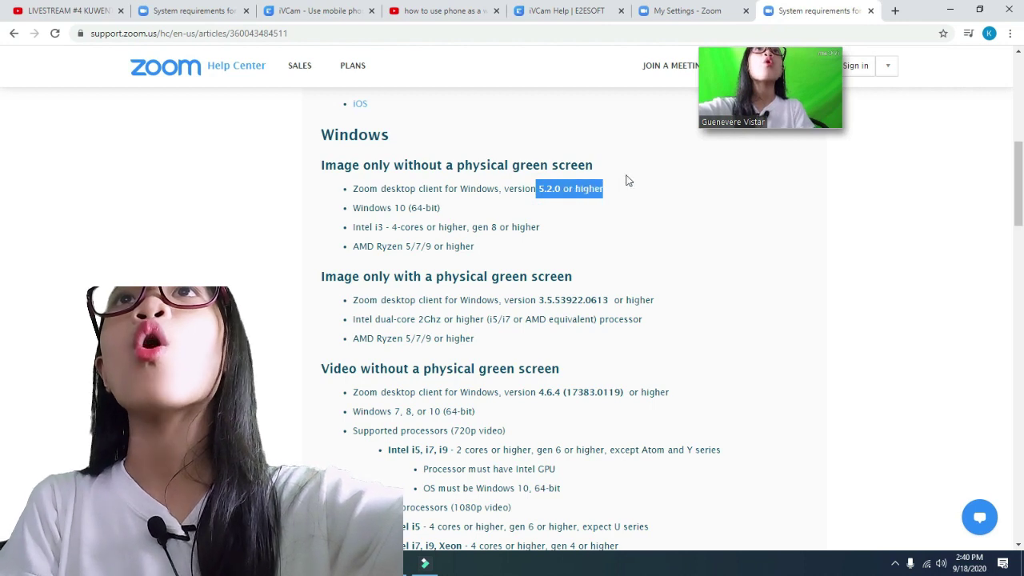
click(640, 187)
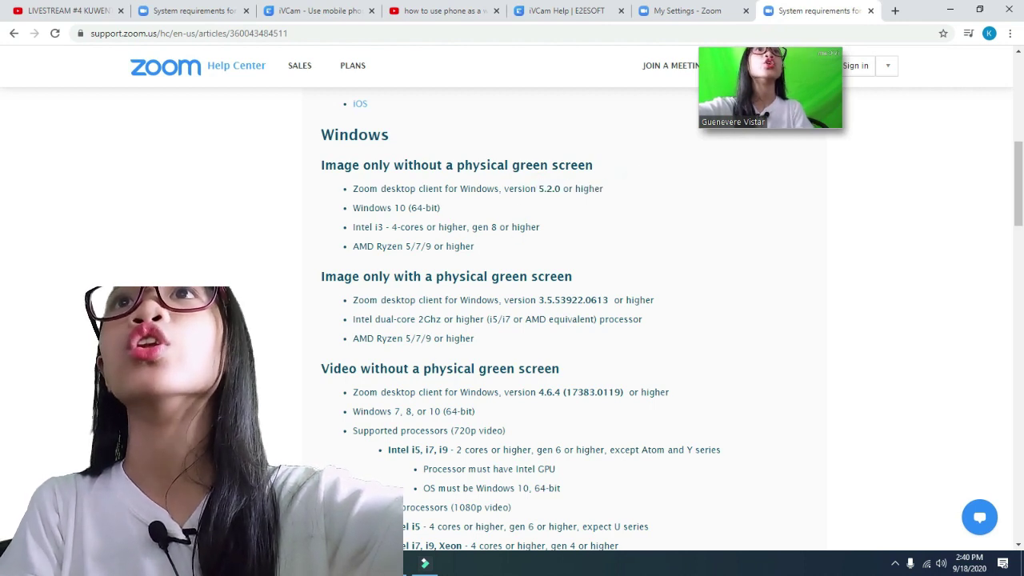
Step: Examine the Windows requirements for video backgrounds with and without a physical green screen, highlighting the processor generation requirement
scroll(432, 344, down, 2)
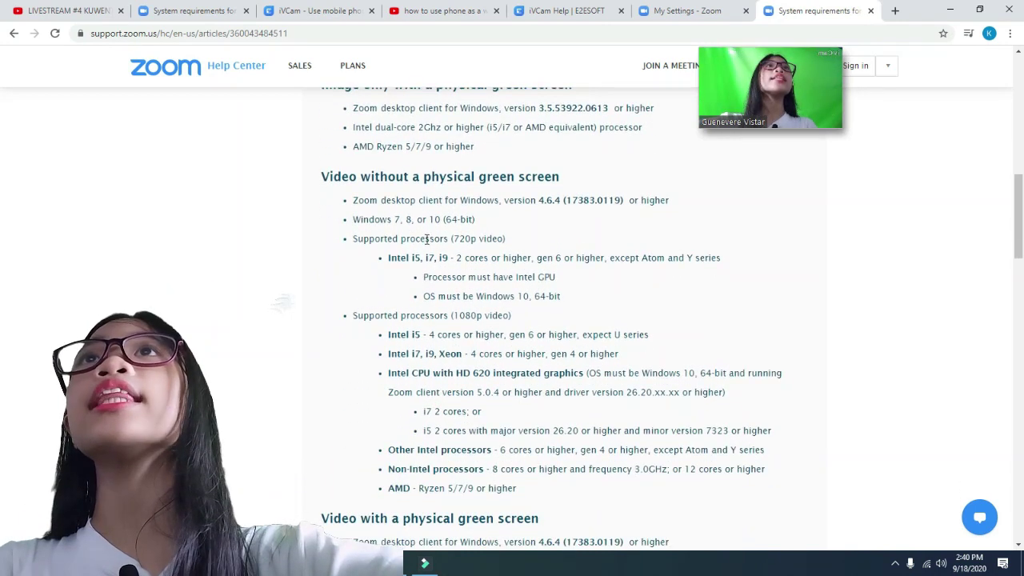
scroll(428, 294, down, 2)
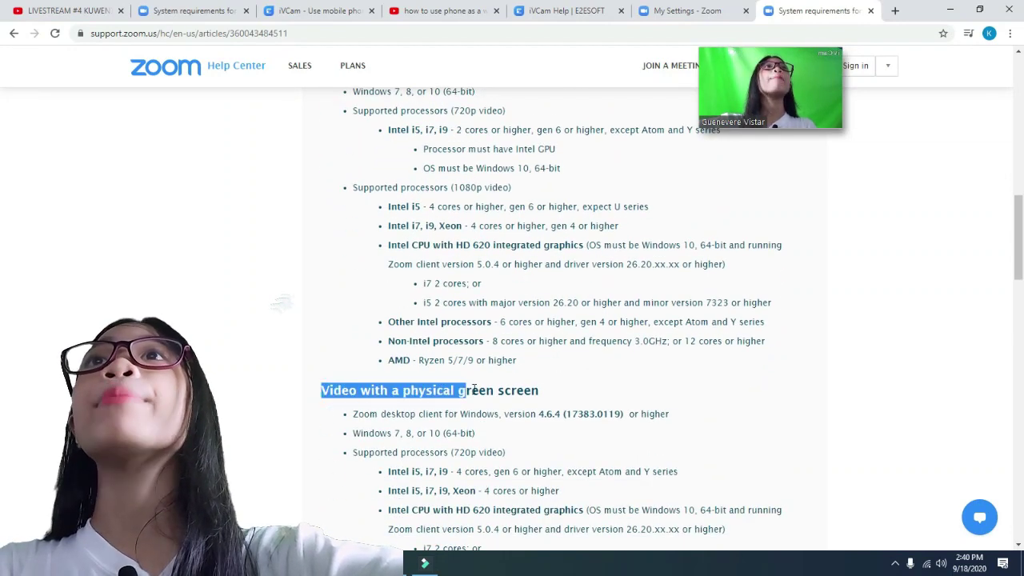
click(544, 389)
scroll(362, 222, up, 1)
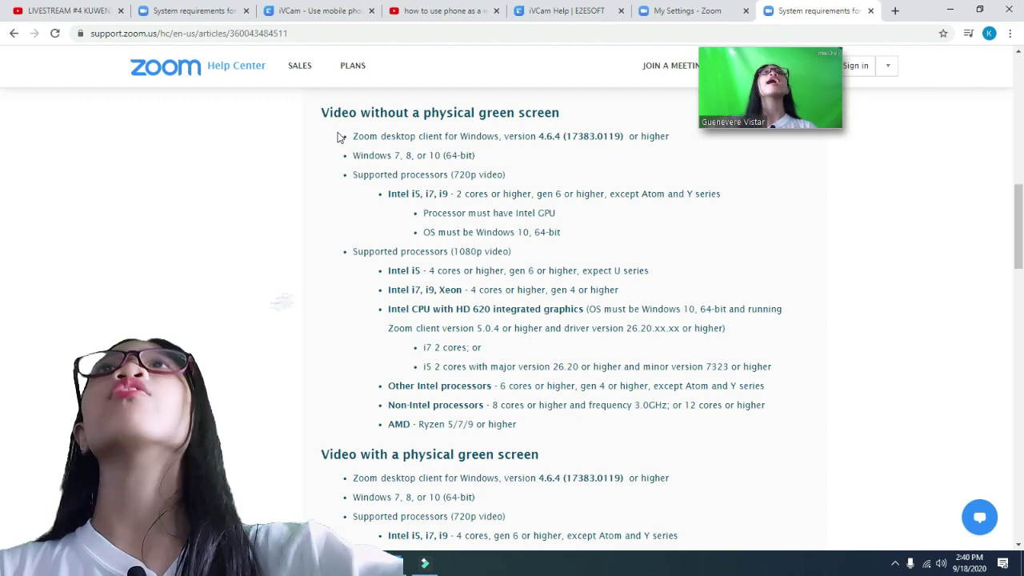
drag(396, 114, 540, 108)
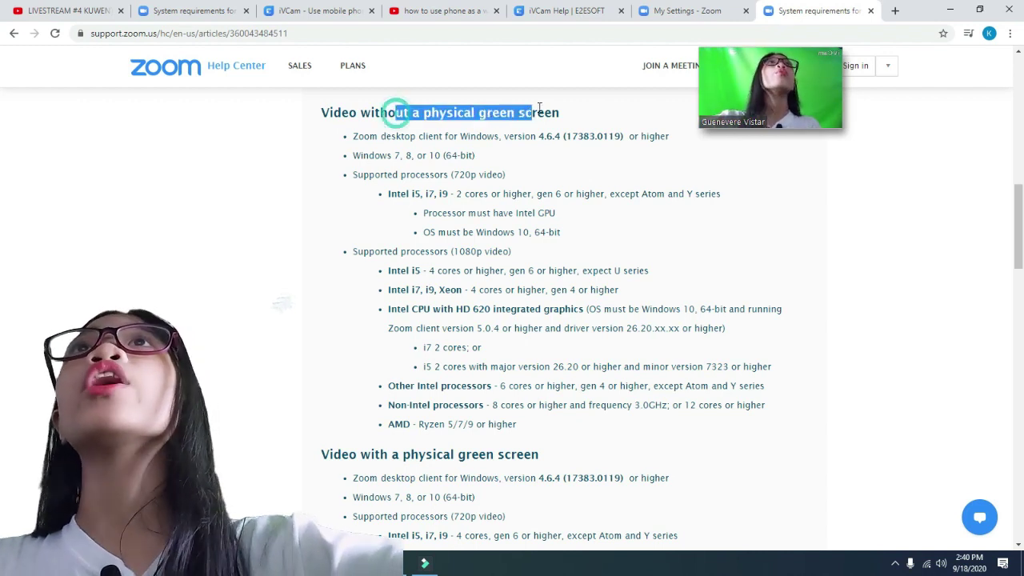
click(601, 116)
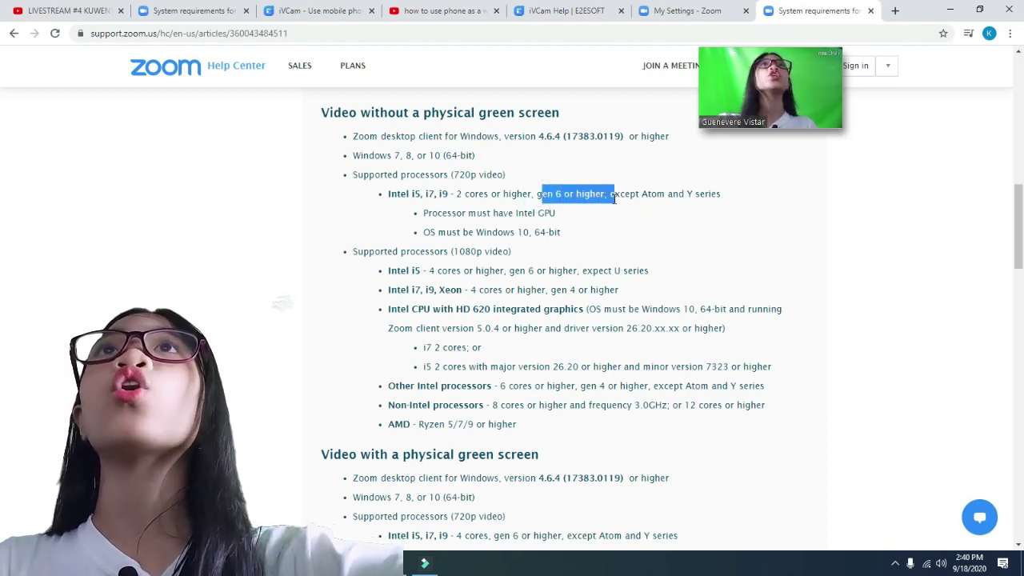
click(613, 214)
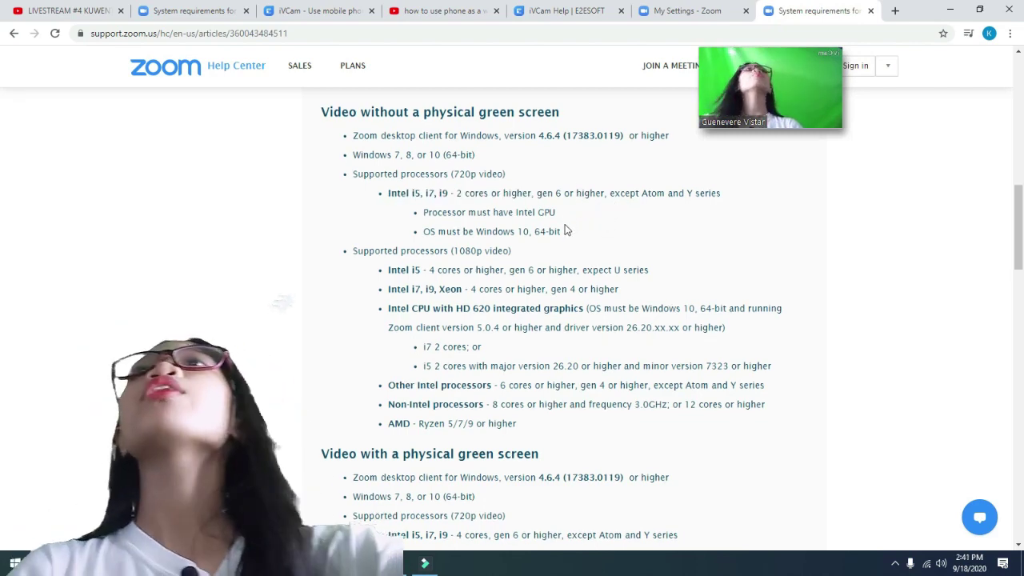
Step: Look through the macOS, Linux and iOS requirements down to the end of the article
scroll(592, 214, down, 5)
scroll(576, 215, down, 1)
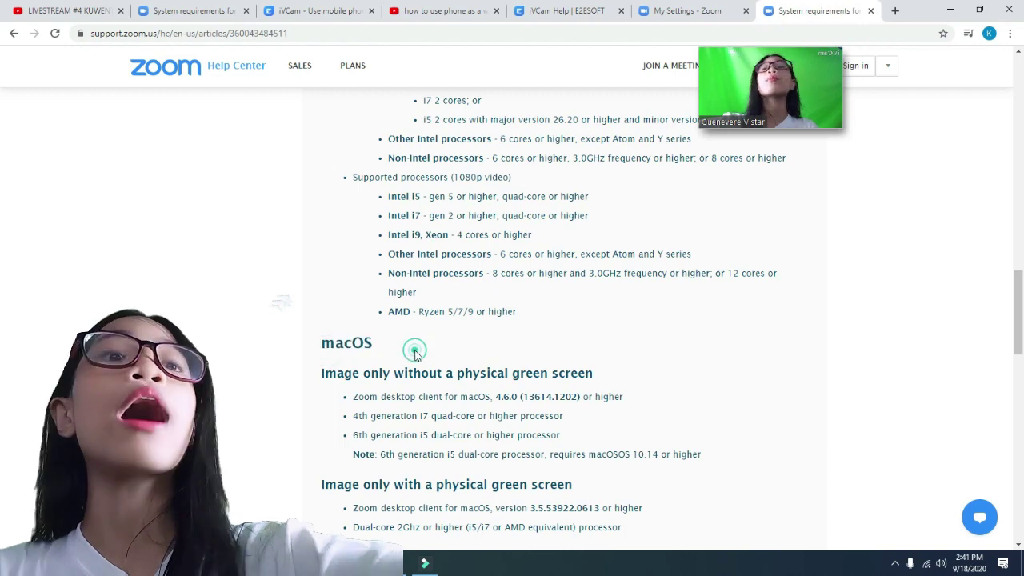
scroll(300, 342, down, 2)
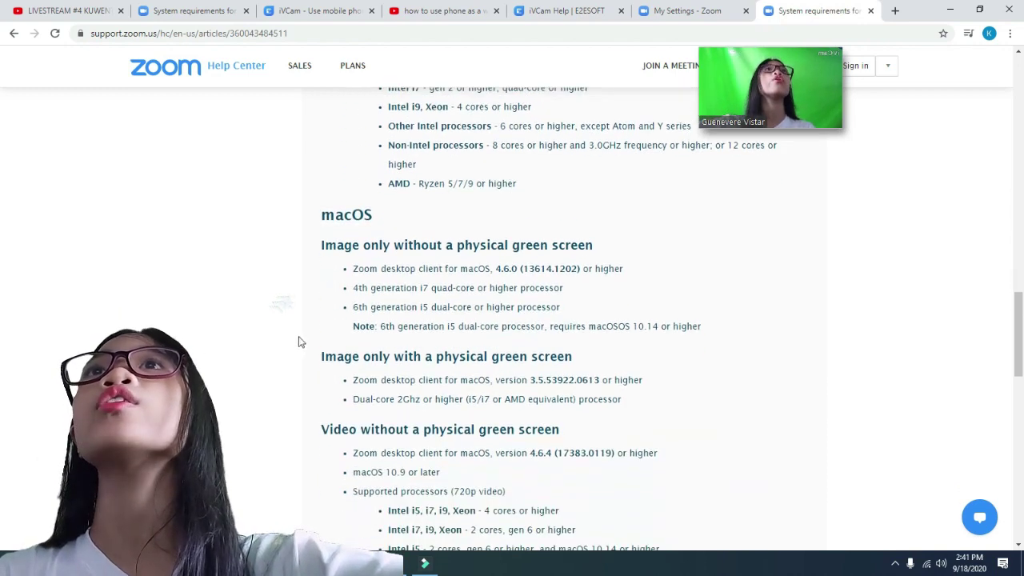
scroll(337, 278, down, 7)
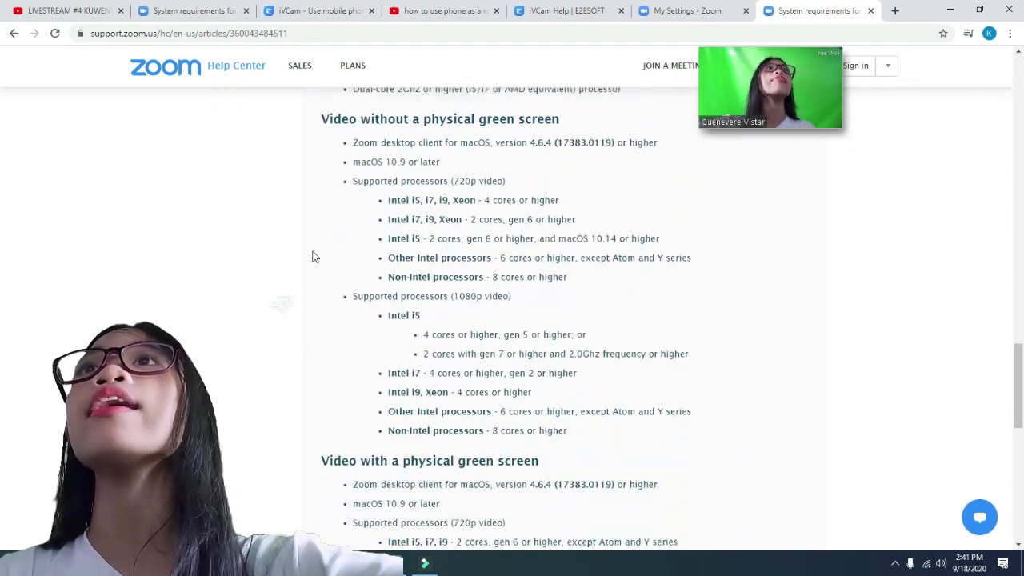
scroll(312, 253, down, 6)
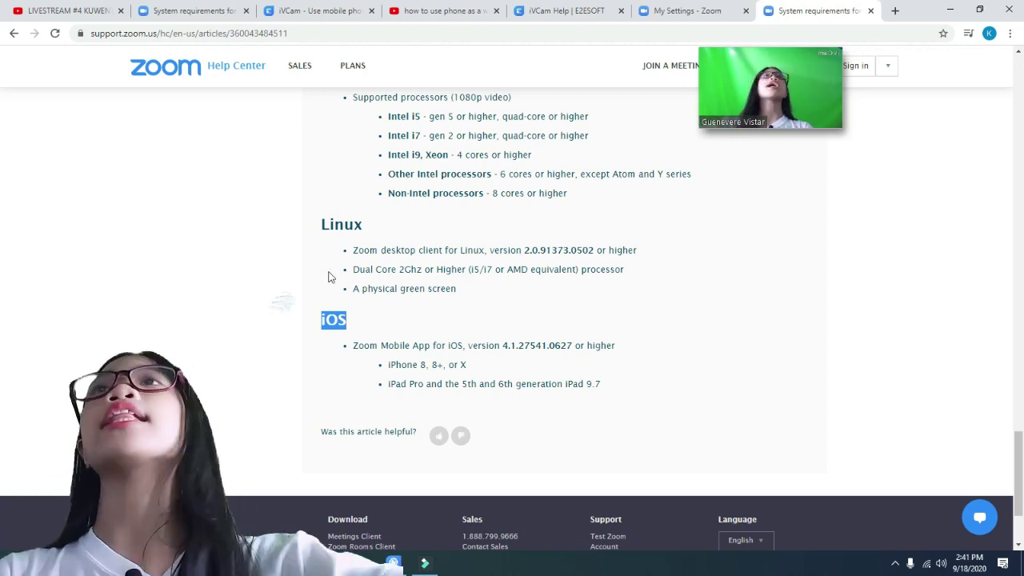
Step: Return to the Windows section and review its image-only and video requirements again
scroll(319, 273, up, 20)
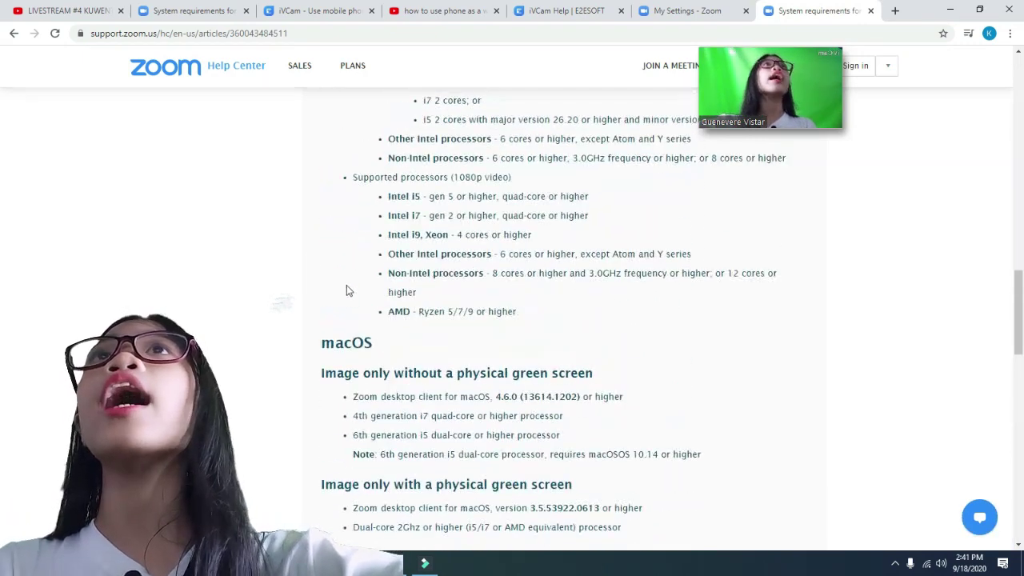
scroll(356, 289, up, 2)
scroll(366, 279, up, 3)
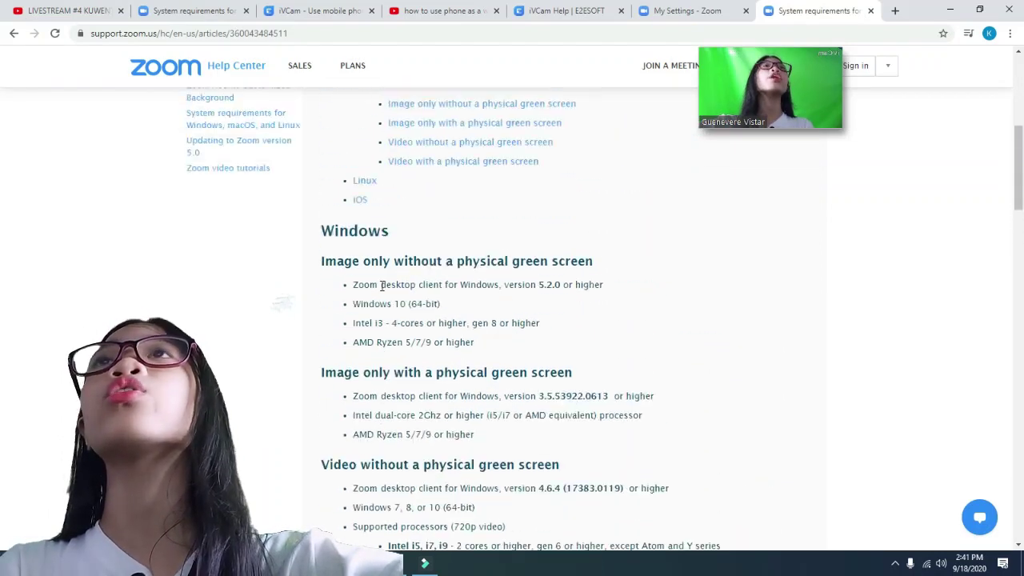
mouse_move(1021, 168)
mouse_down()
mouse_move(1021, 131)
mouse_move(1020, 168)
mouse_up()
scroll(1, 197, down, 1)
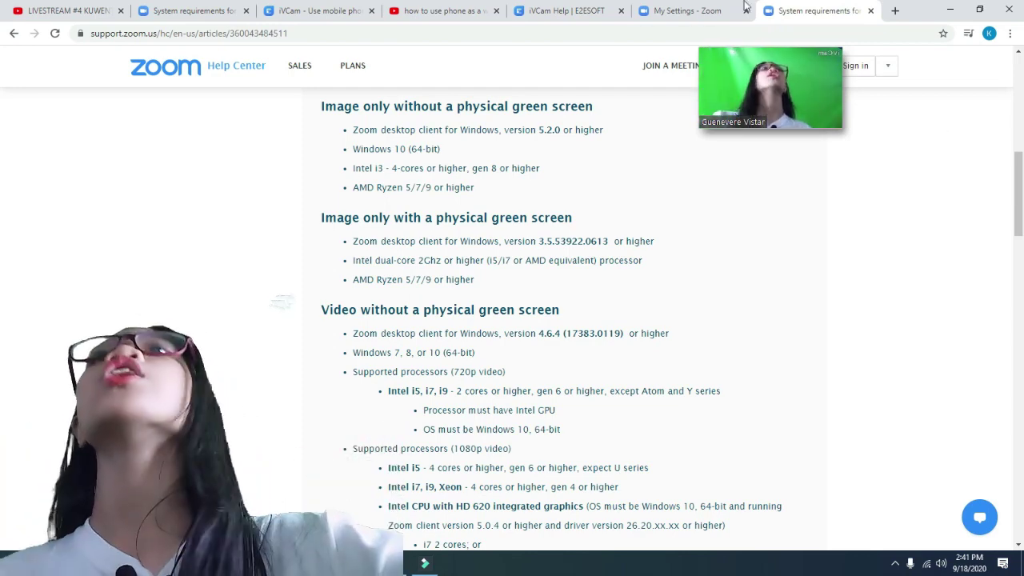
Step: Close the Zoom home window and restore the meeting from its thumbnail to full screen
mouse_move(356, 563)
click(307, 500)
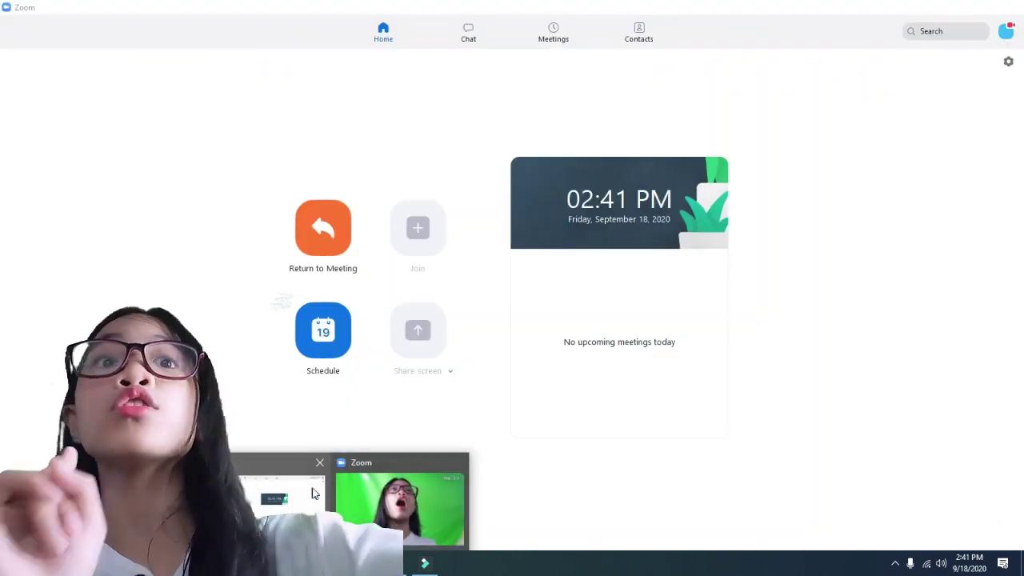
click(319, 462)
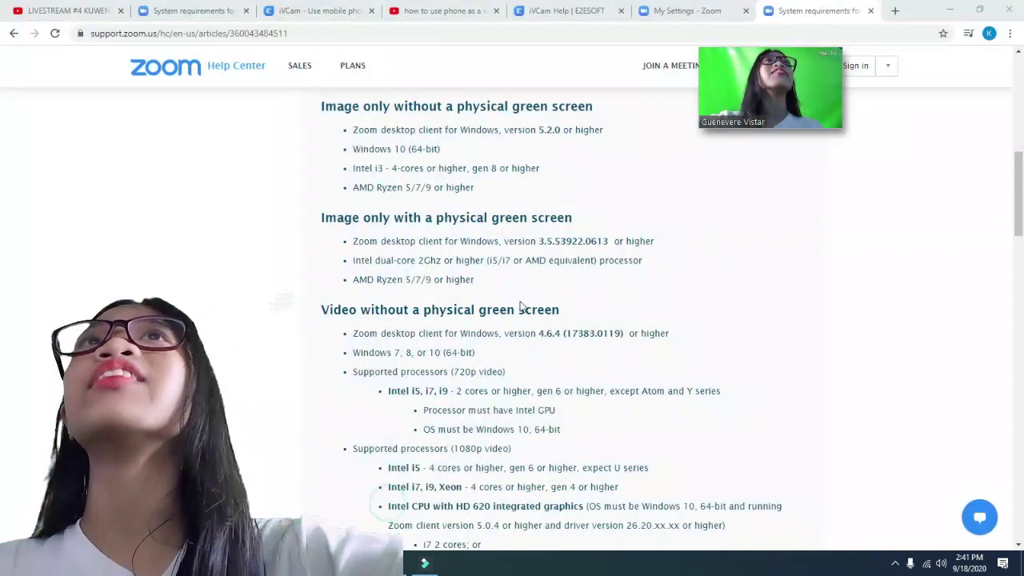
double_click(831, 112)
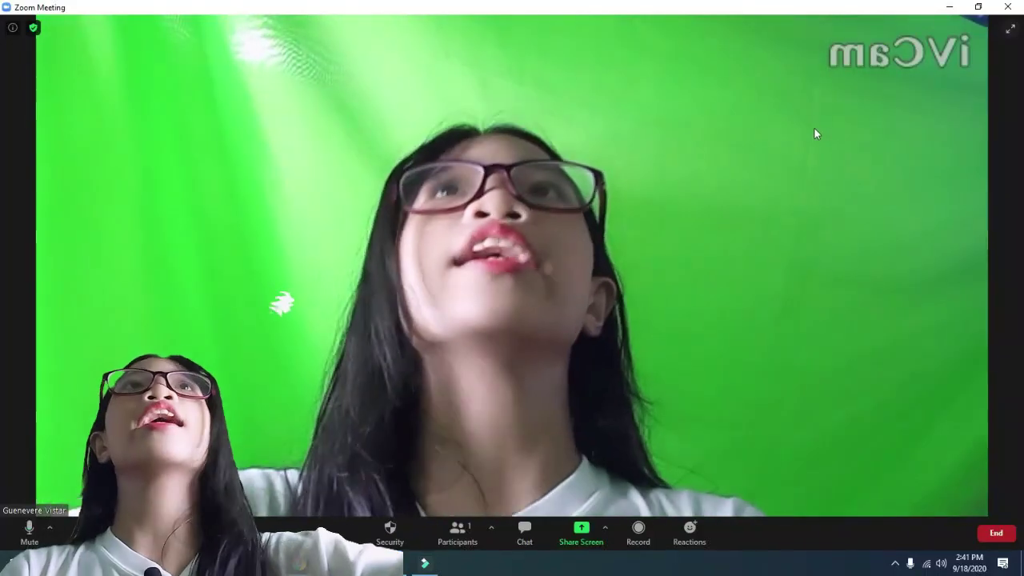
click(1009, 28)
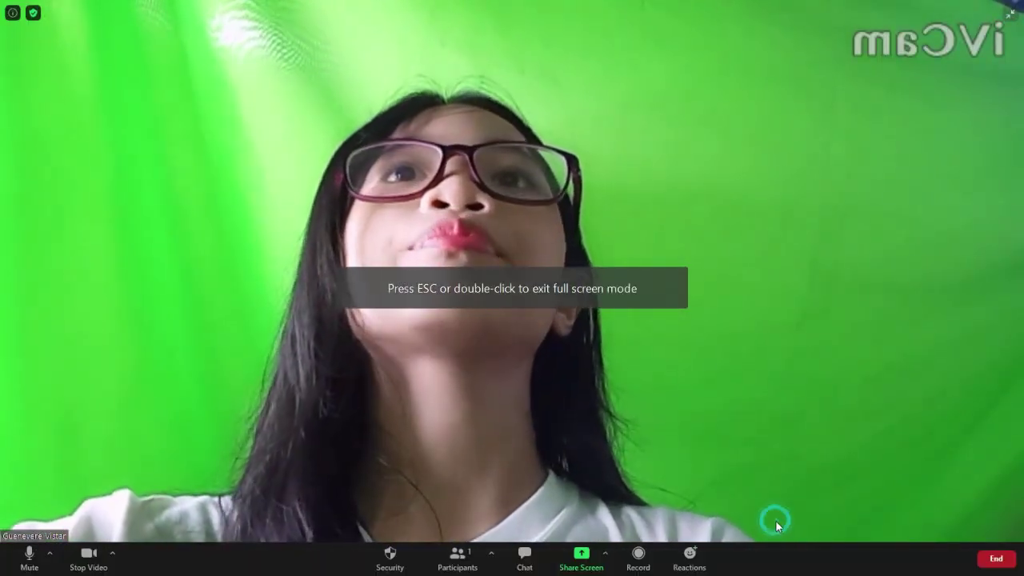
Step: Open the virtual background settings from the meeting and browse the available backgrounds and video filters
click(112, 553)
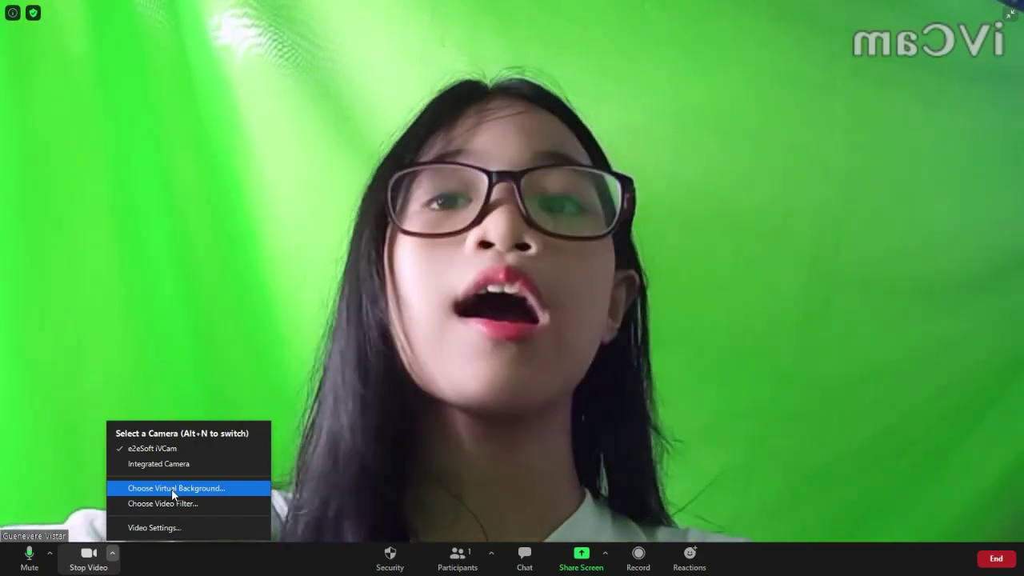
click(173, 490)
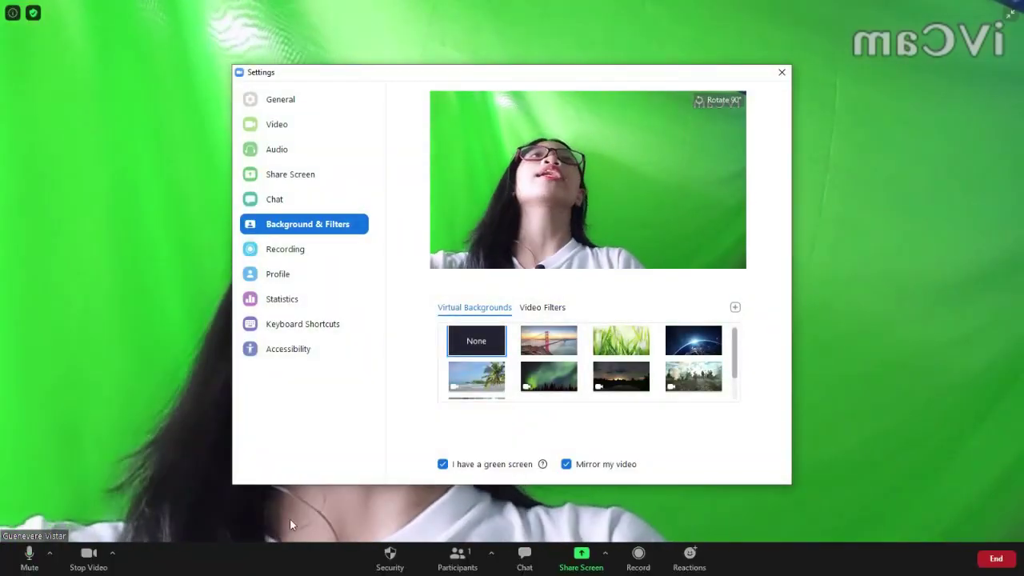
scroll(549, 368, down, 1)
scroll(549, 369, up, 1)
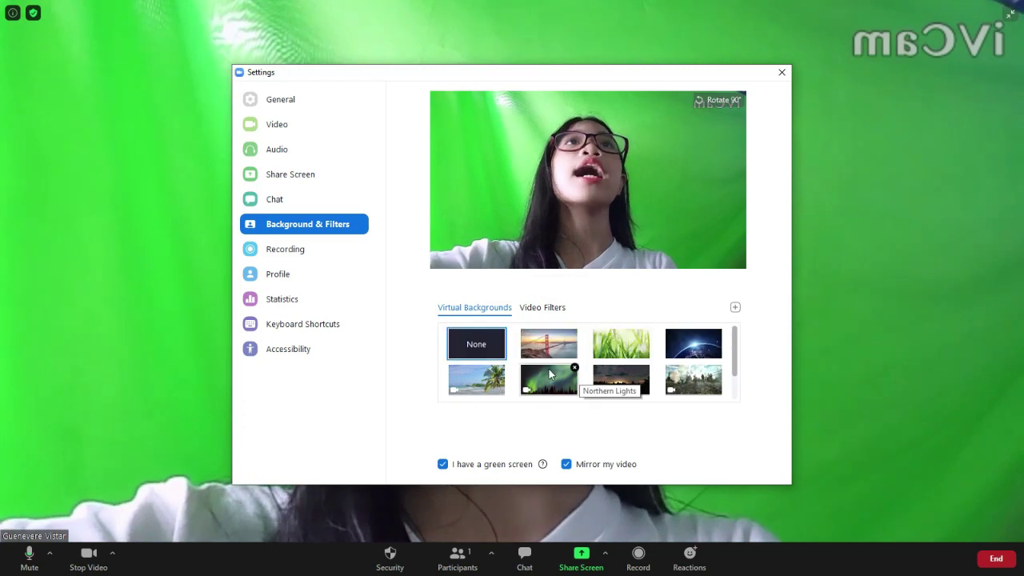
click(544, 307)
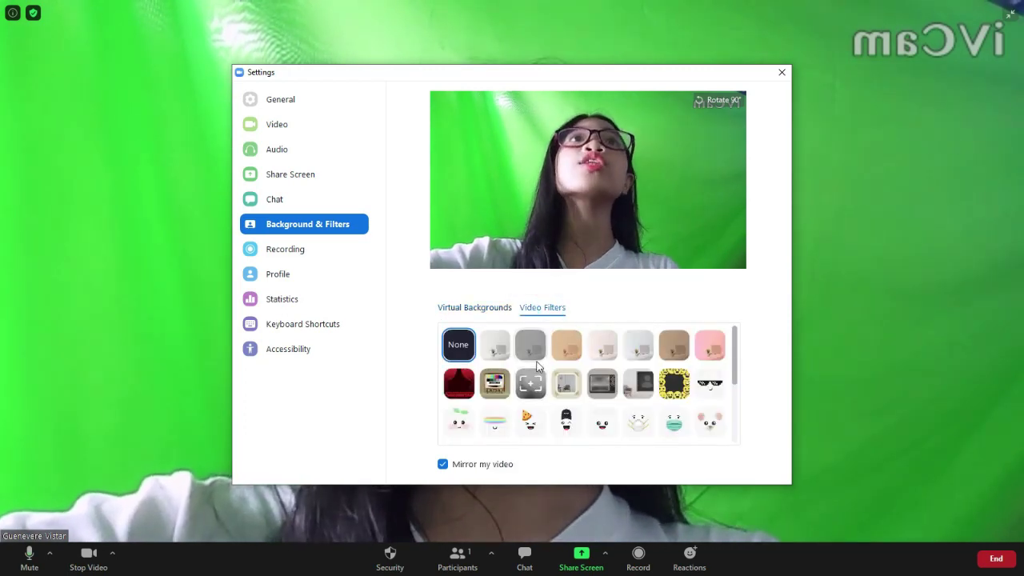
scroll(571, 398, down, 1)
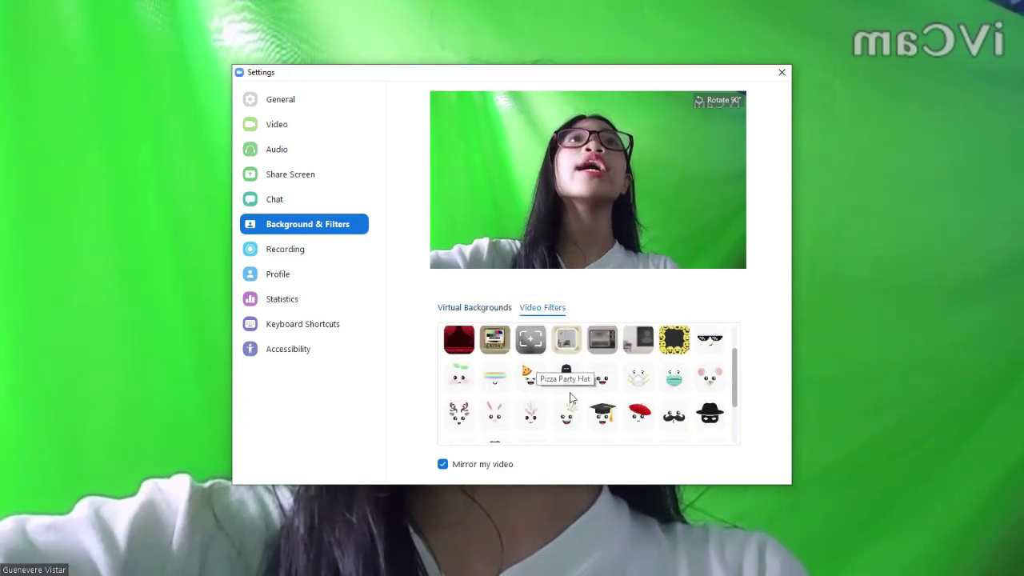
Step: Return to the virtual backgrounds and try to add the video mixkit-armed-soldiers-walking-on-the-field-23049-medium.mp4 from Downloads
click(476, 310)
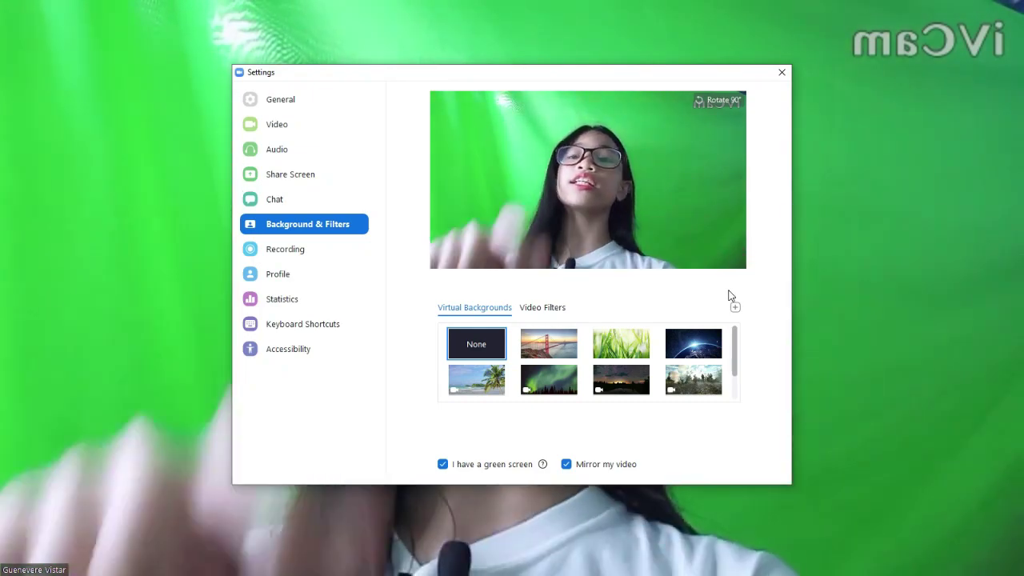
mouse_move(677, 16)
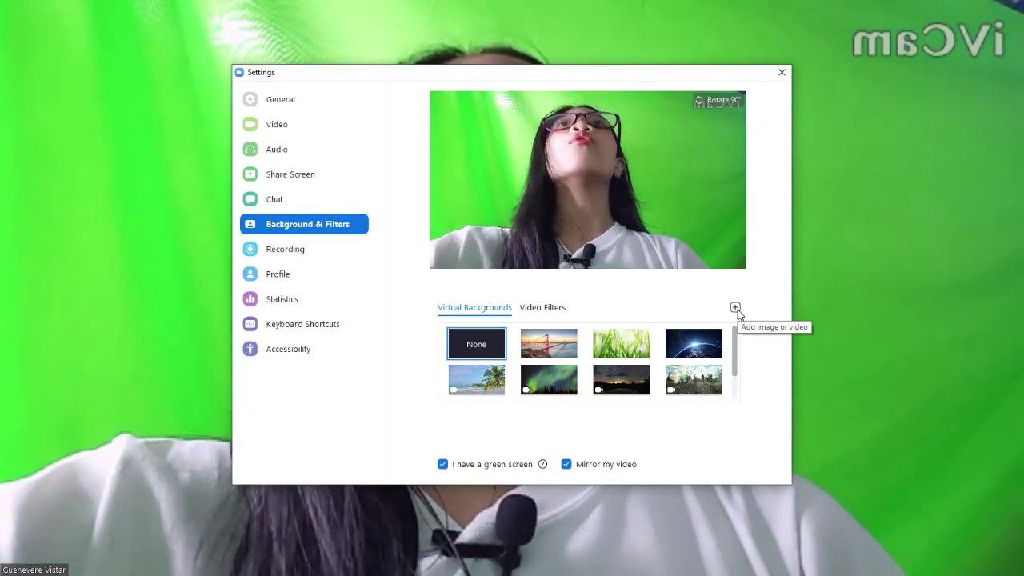
click(735, 309)
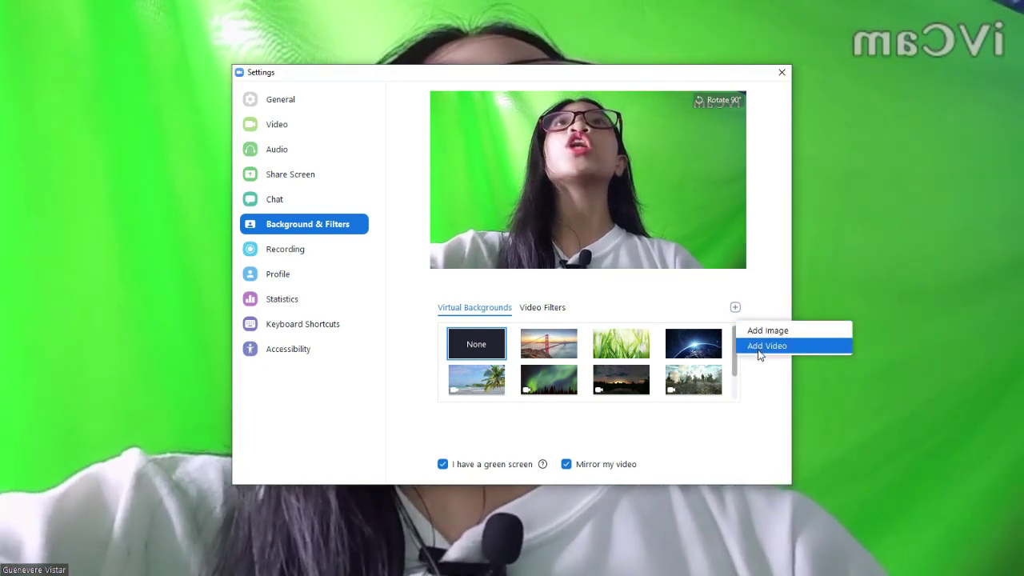
click(759, 347)
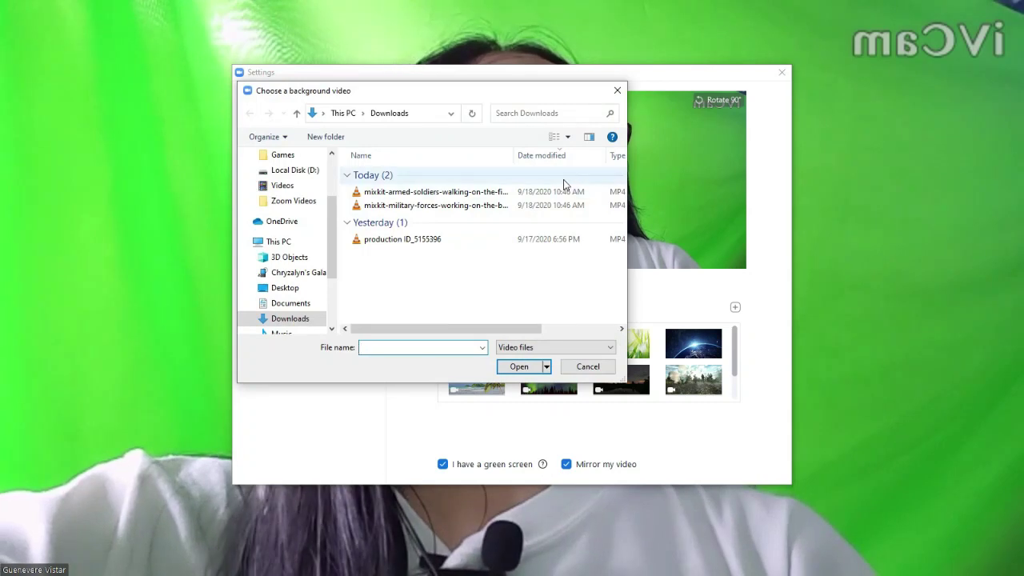
double_click(541, 193)
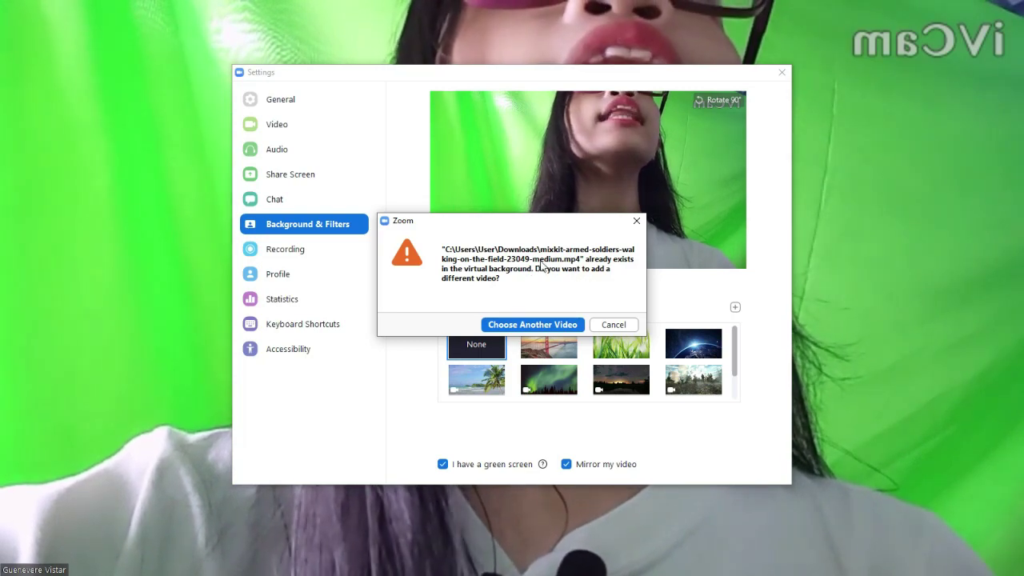
click(637, 222)
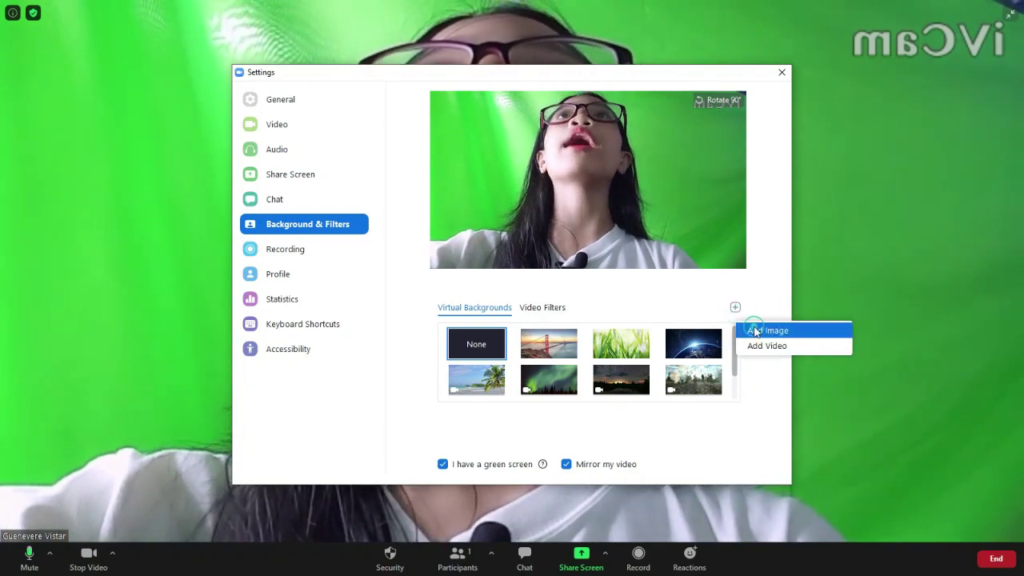
Step: Add the JPG picture from the Downloads folder as a custom virtual background image
click(755, 330)
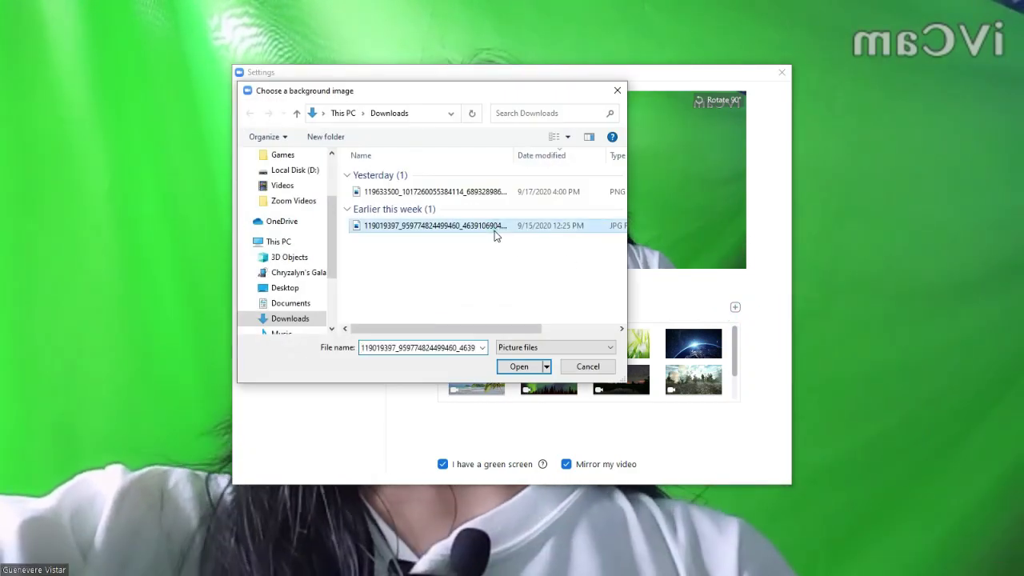
double_click(496, 227)
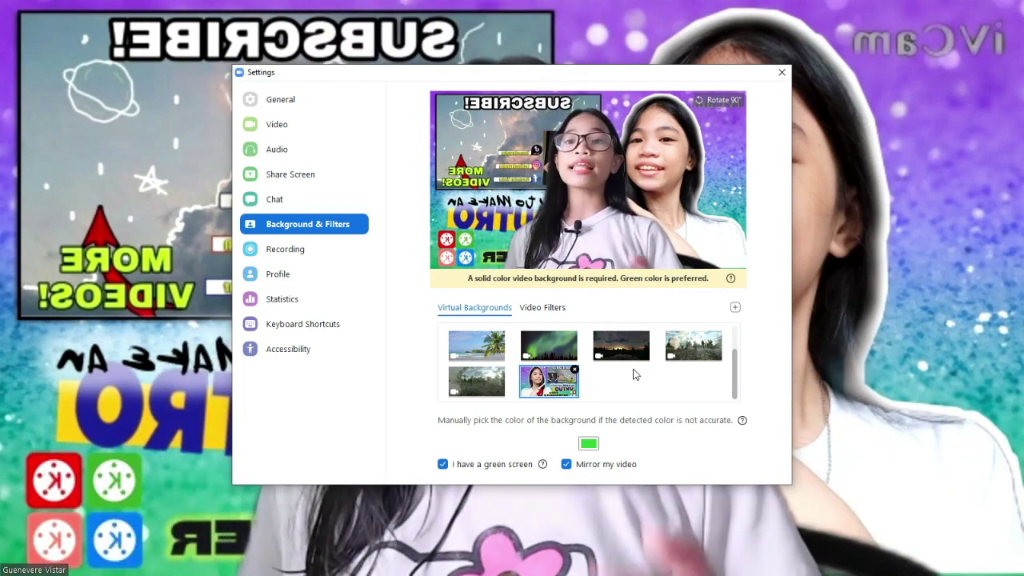
Step: Apply the San Francisco background and manually pick the green screen color from the wall in the video preview
scroll(634, 374, up, 2)
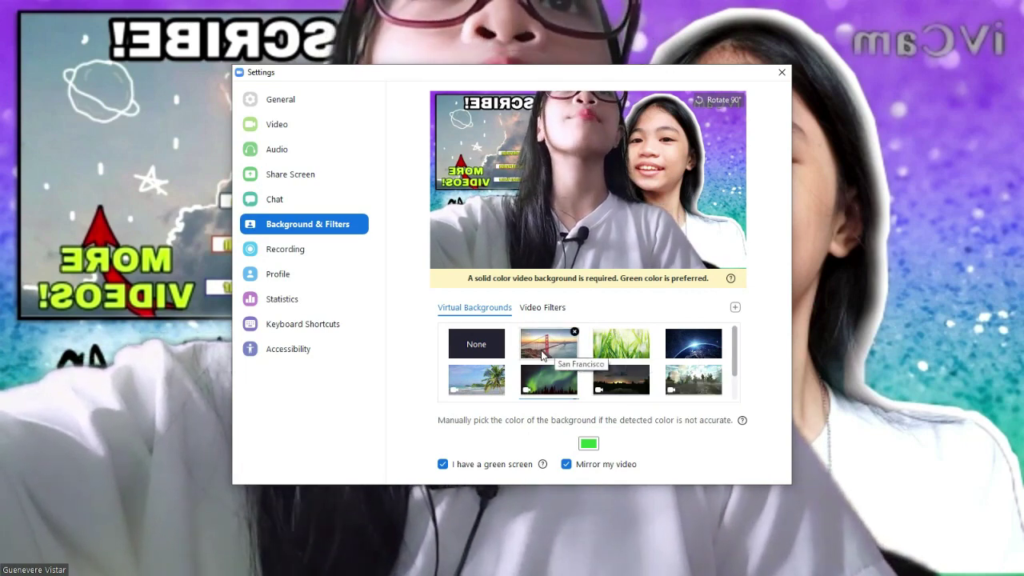
click(549, 352)
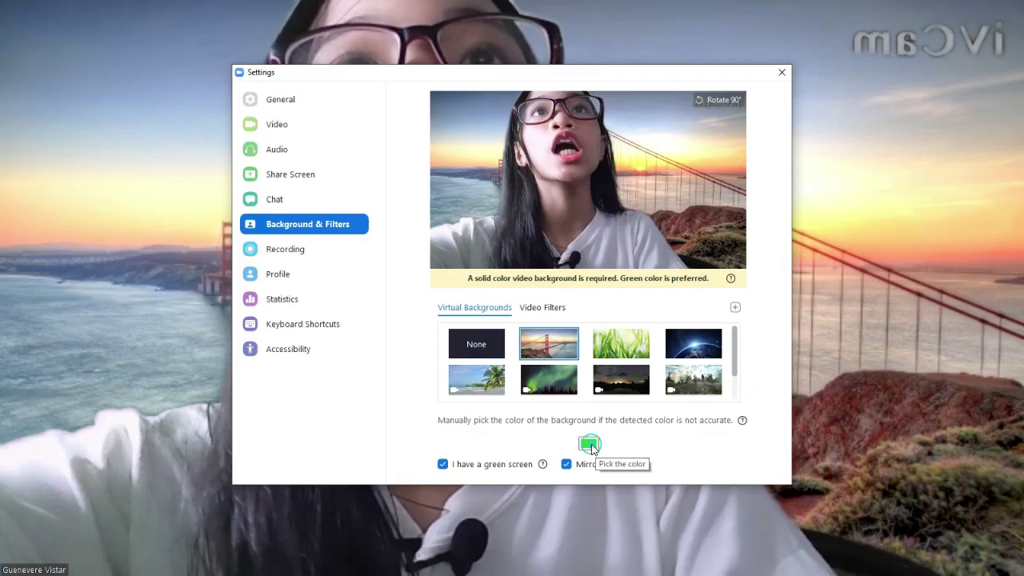
click(315, 186)
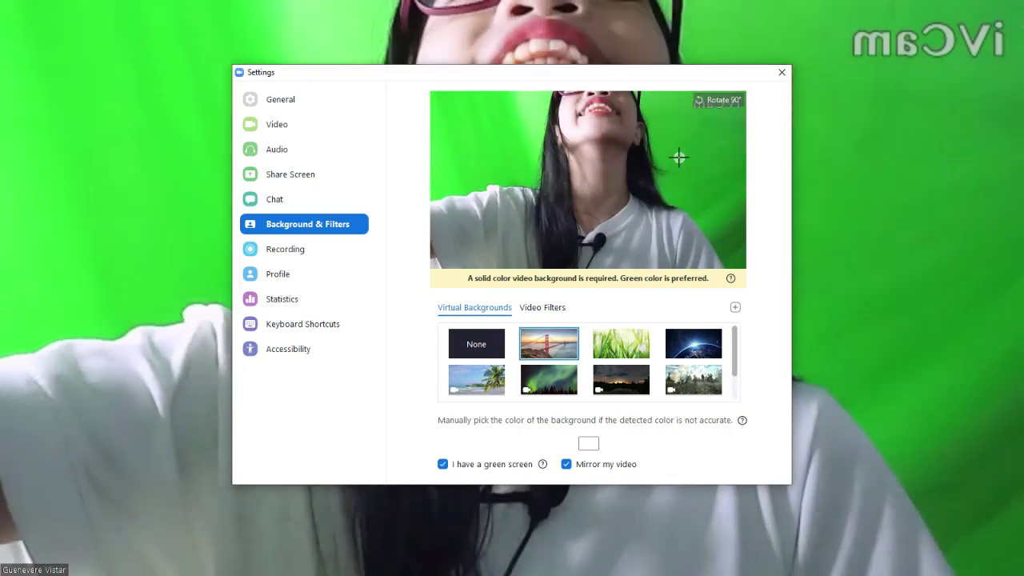
click(679, 143)
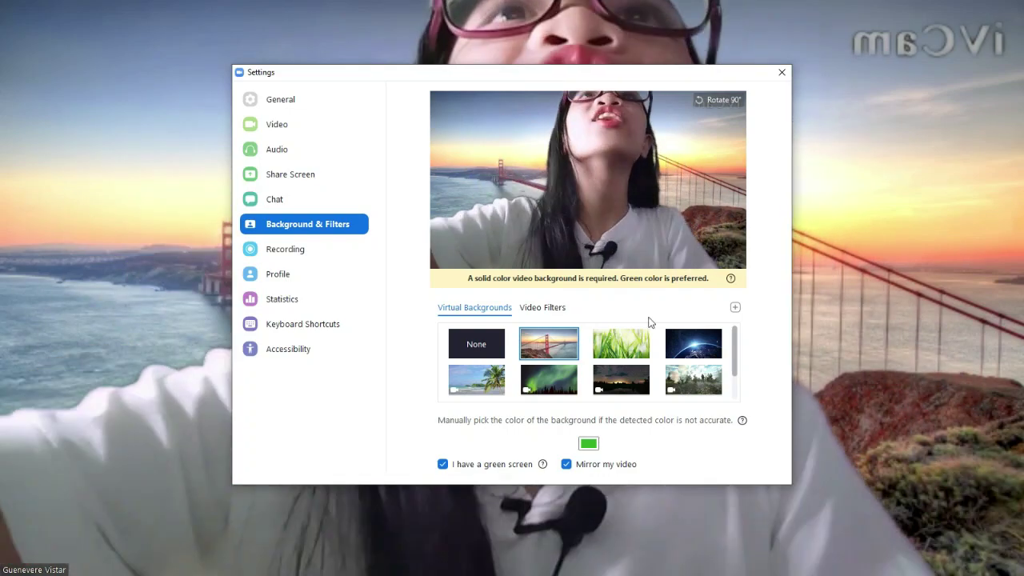
Step: Try the Earth-from-space background, switch to the Beach video background and close the settings to view it in the meeting
click(689, 345)
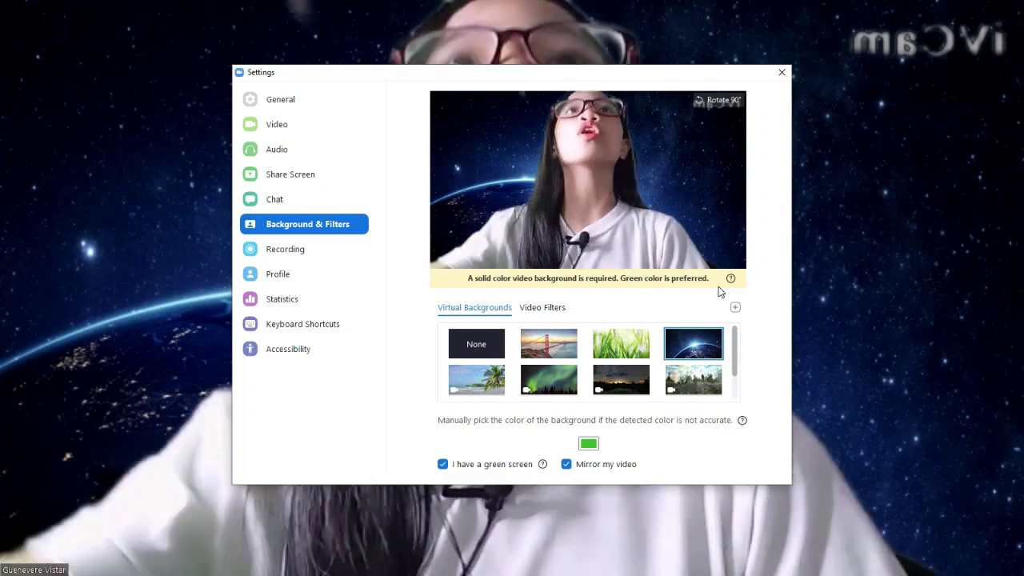
scroll(623, 349, down, 1)
scroll(521, 385, up, 1)
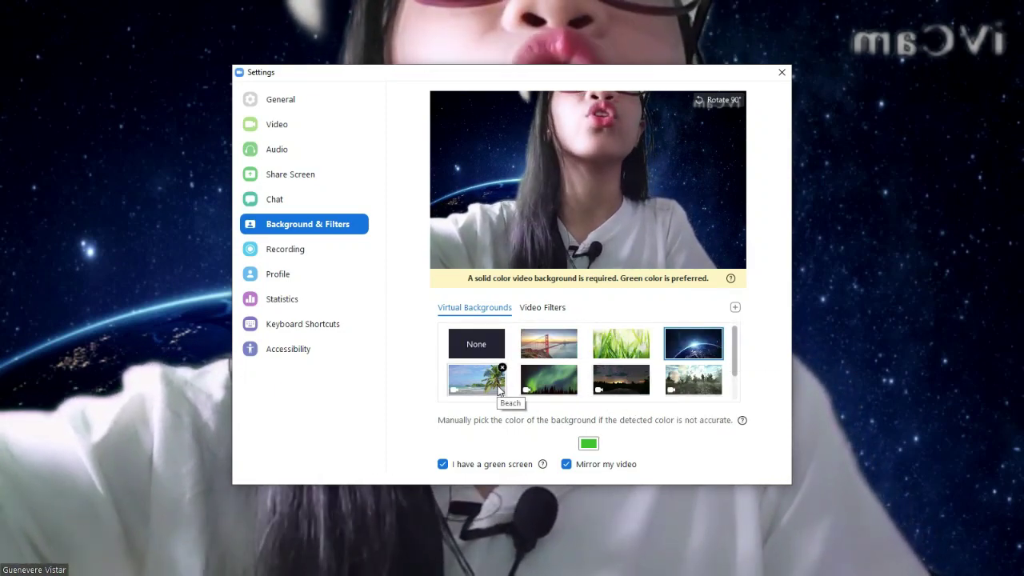
click(497, 388)
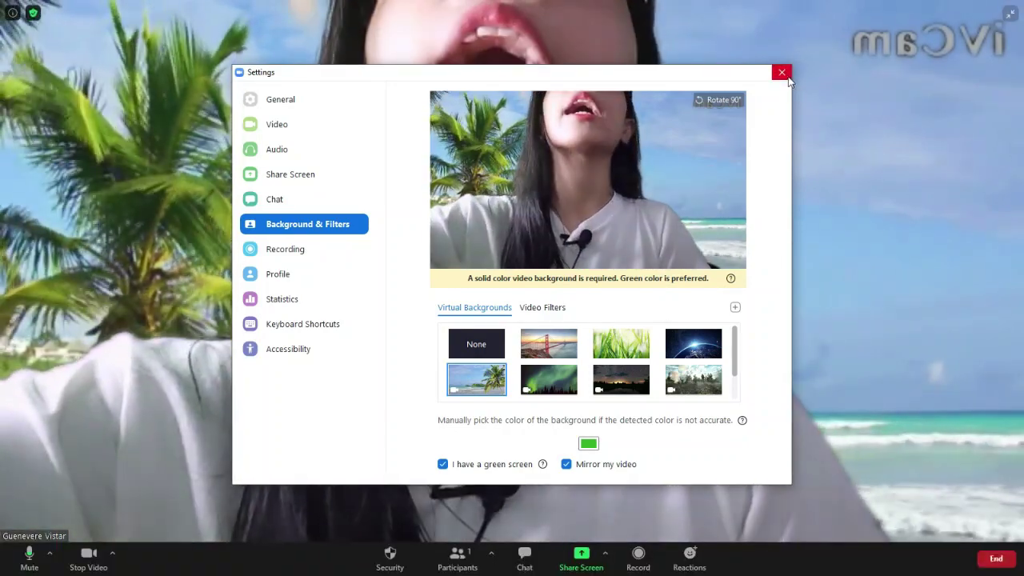
click(782, 73)
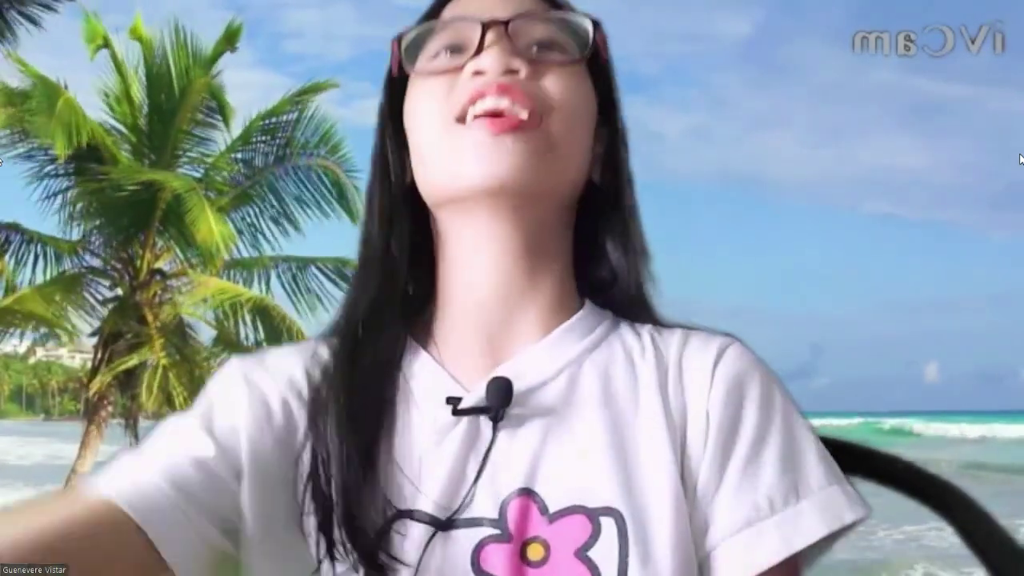
Step: Reopen the virtual background settings, apply the starry night sky video above the dark trees and return to the meeting
mouse_move(216, 485)
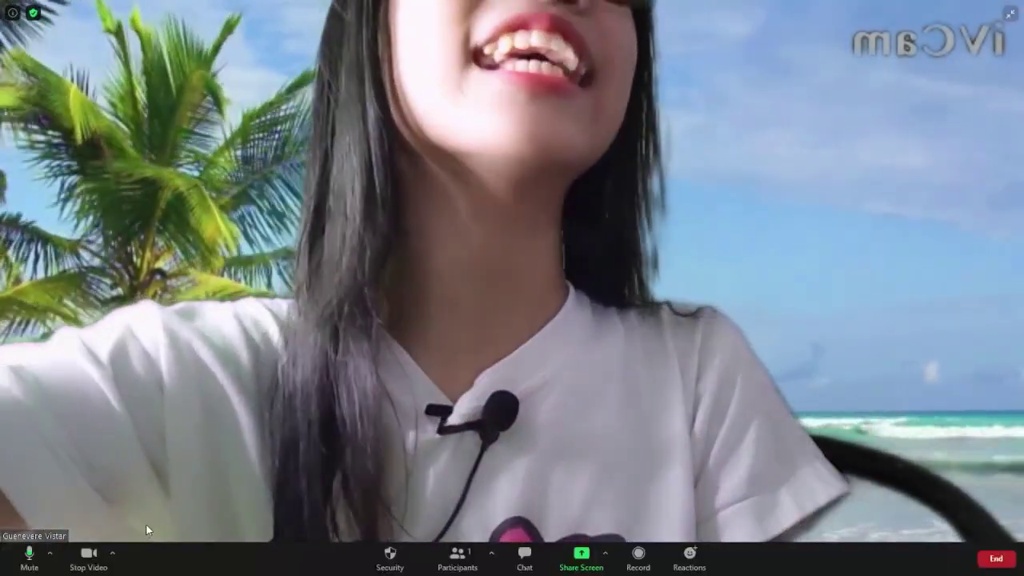
click(115, 553)
click(172, 489)
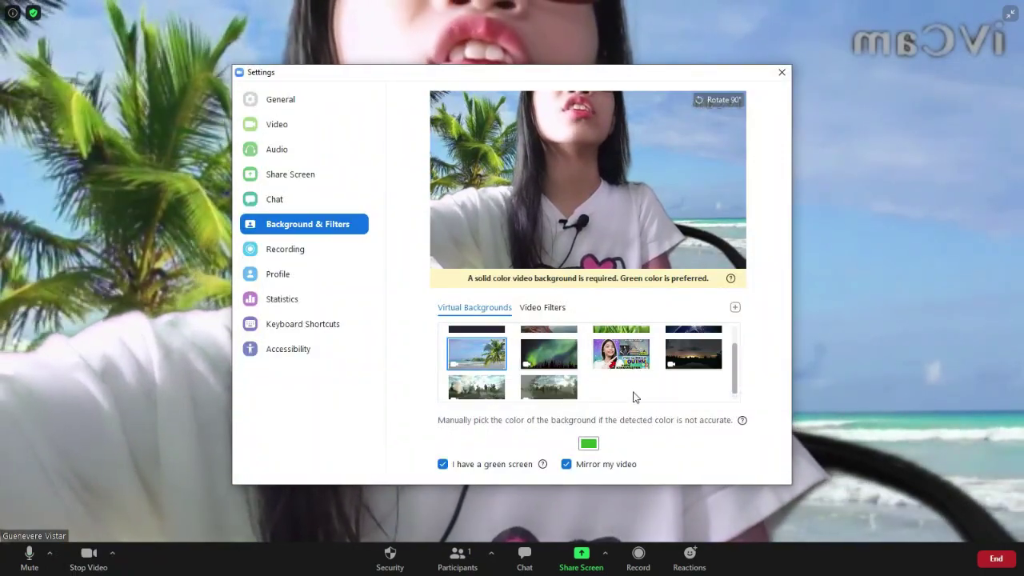
click(693, 356)
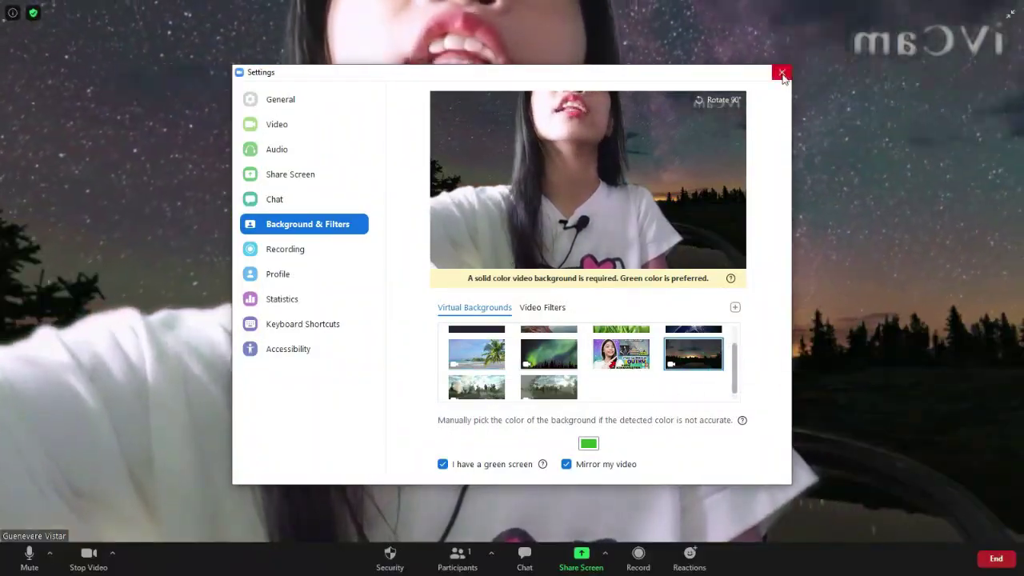
click(781, 72)
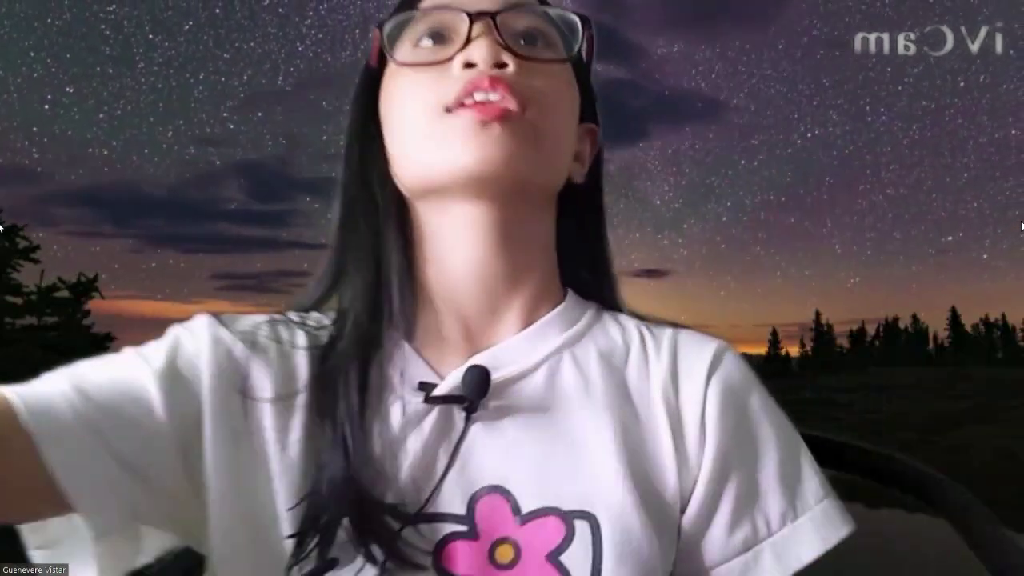
Step: Reopen the virtual background settings, apply the mixkit-armed-soldiers-walking-on-the-field-23049-medium.mp4 video background and return to the meeting
mouse_move(73, 495)
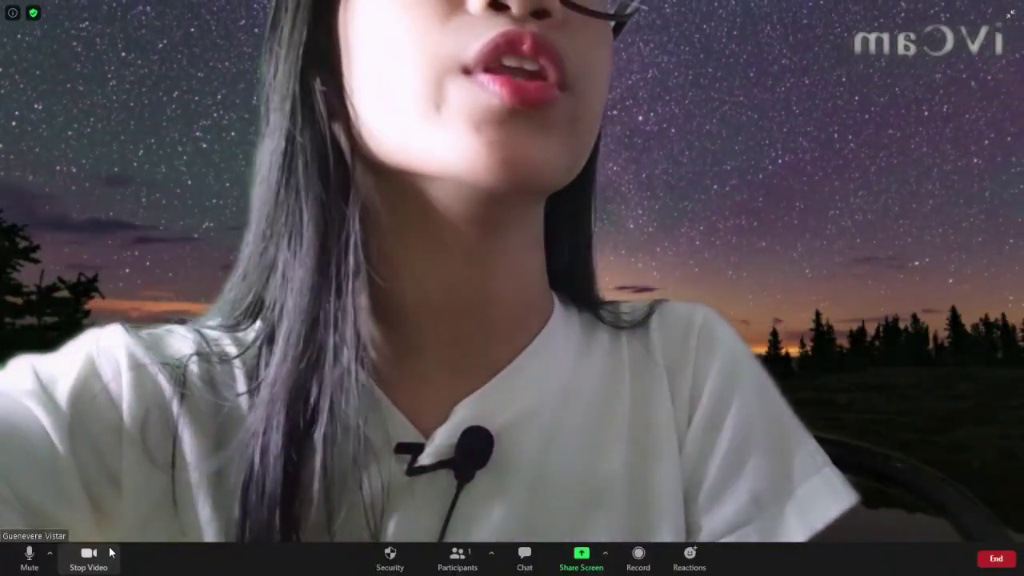
click(112, 551)
click(190, 487)
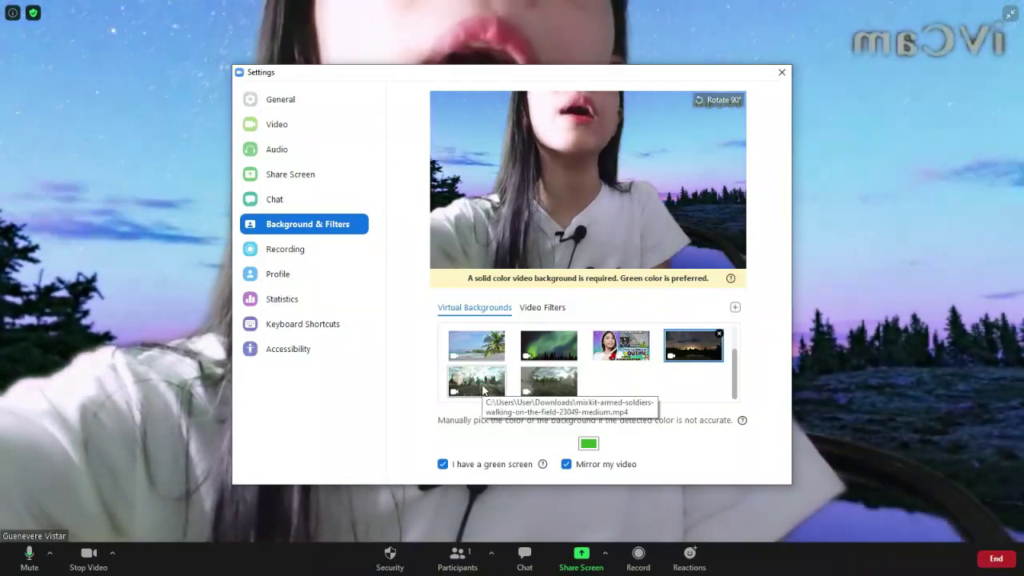
click(483, 388)
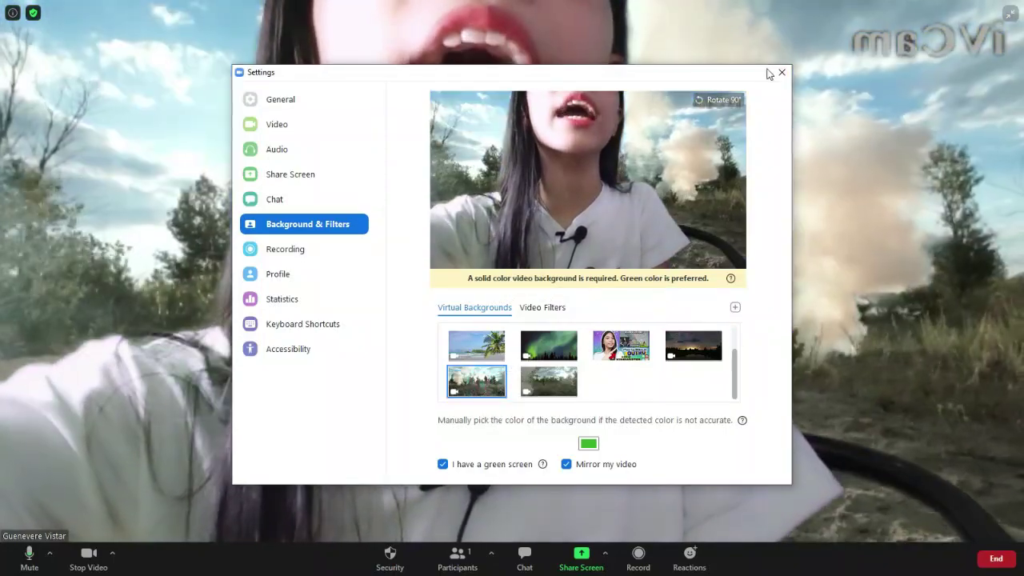
click(781, 73)
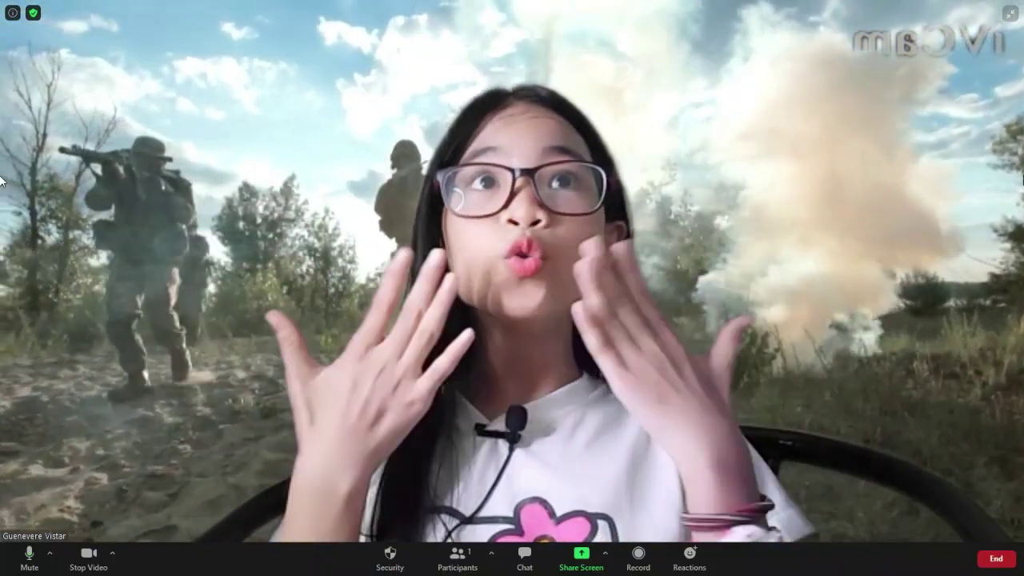